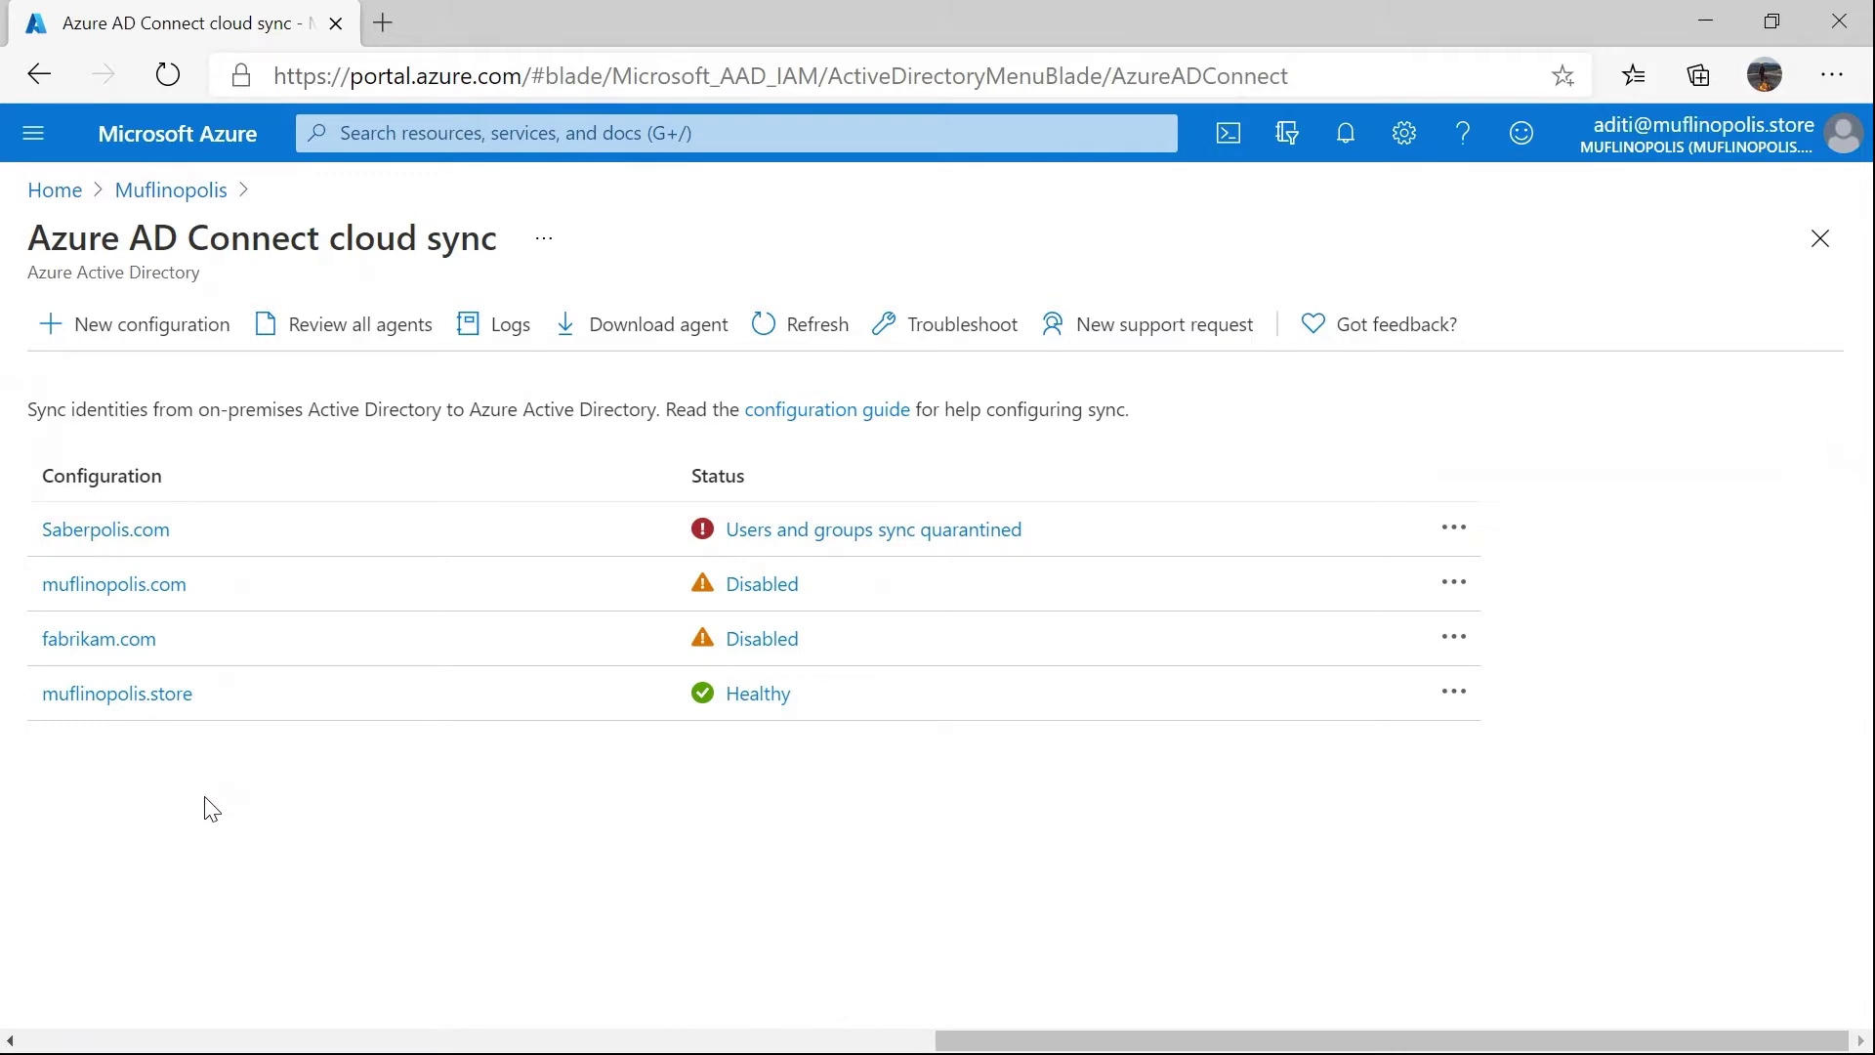
# Open the muflinopolis.store cloud sync configuration and scroll down to its Settings and Deploy sections.
pyautogui.click(111, 695)
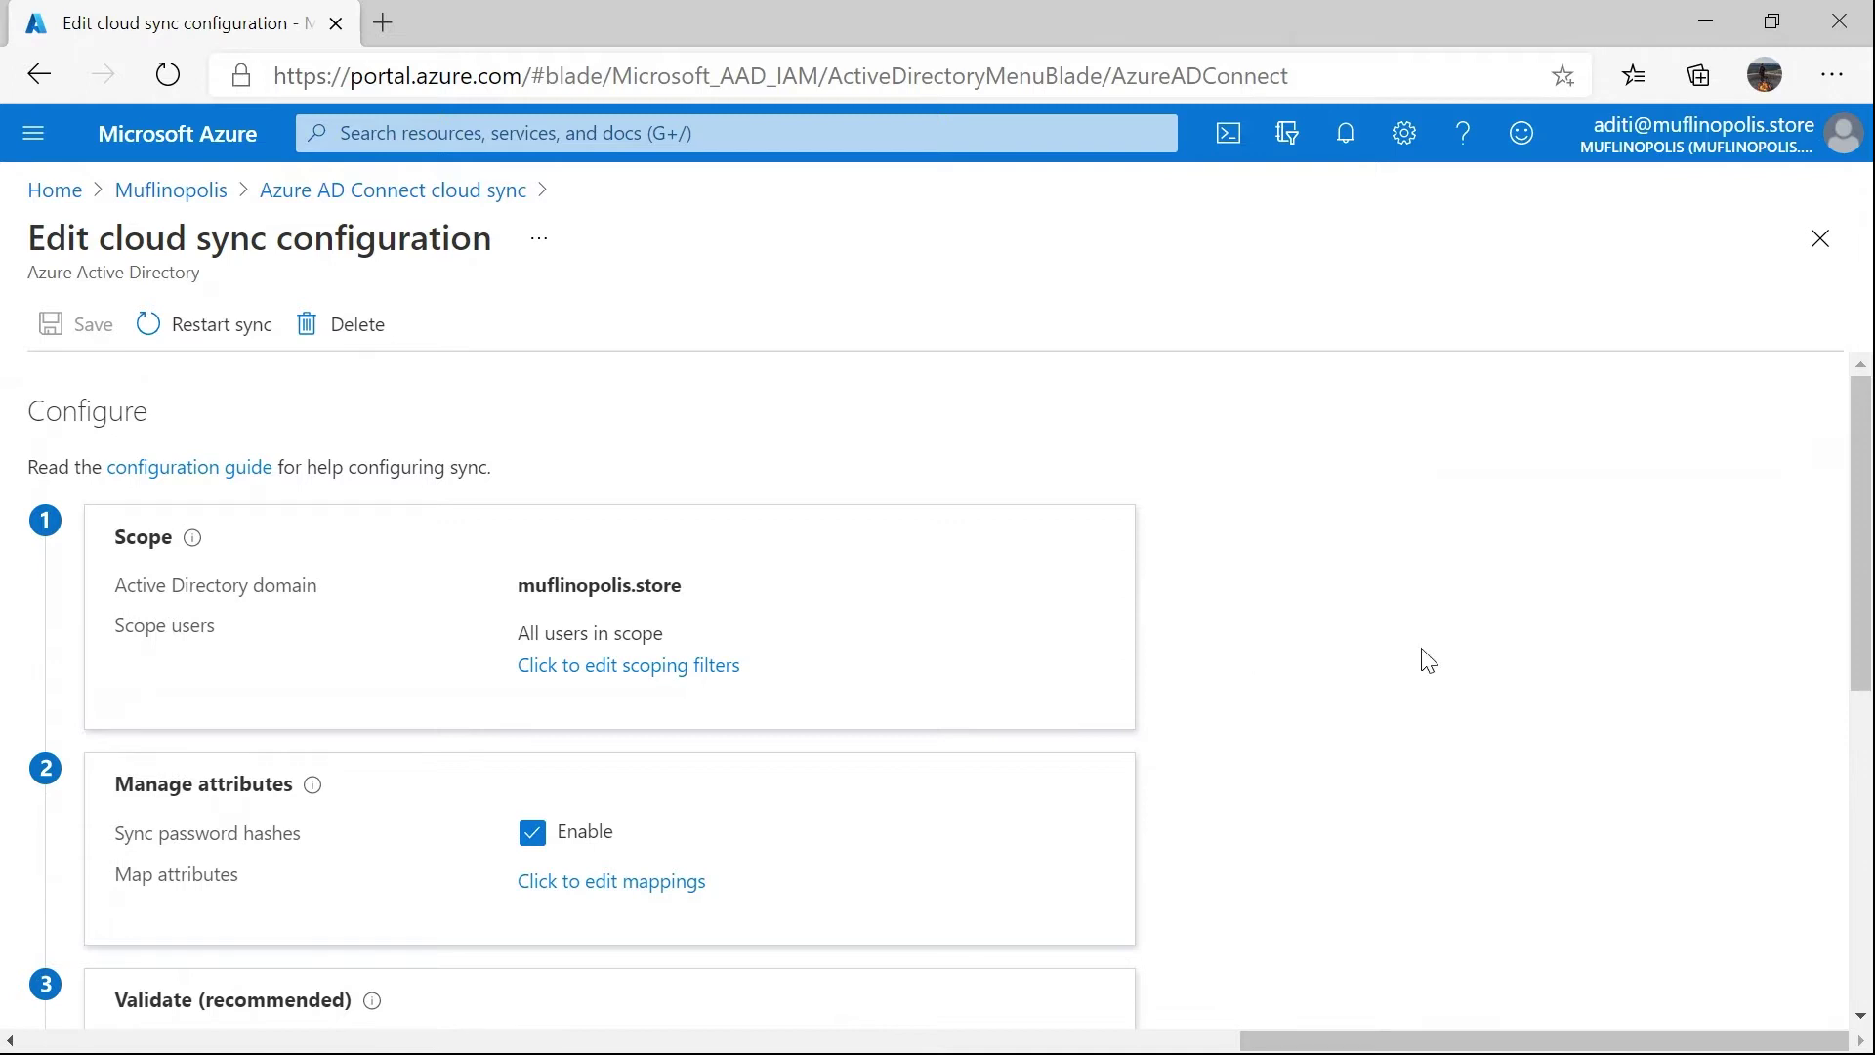
pyautogui.moveTo(1865, 620); pyautogui.dragTo(1869, 928)
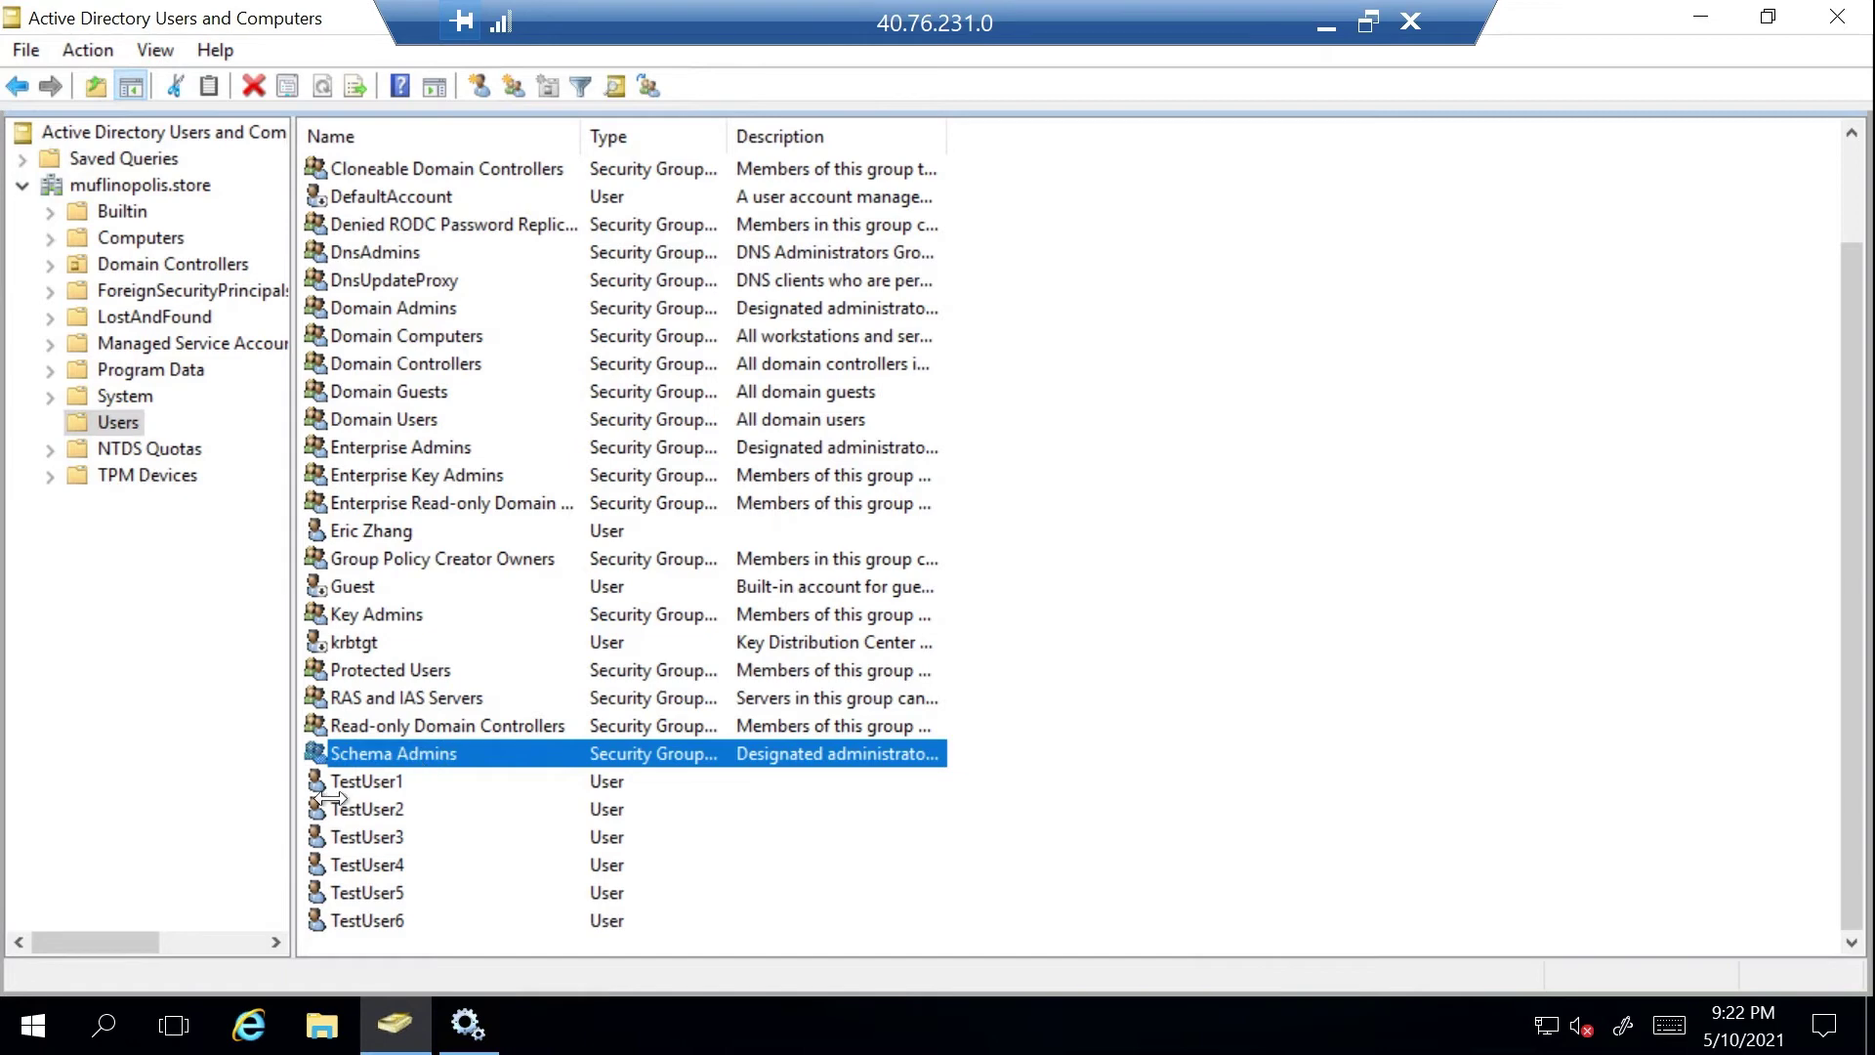
# Delete TestUser1 through TestUser6 from the muflinopolis.store Users container and minimize the remote session.
pyautogui.click(379, 789)
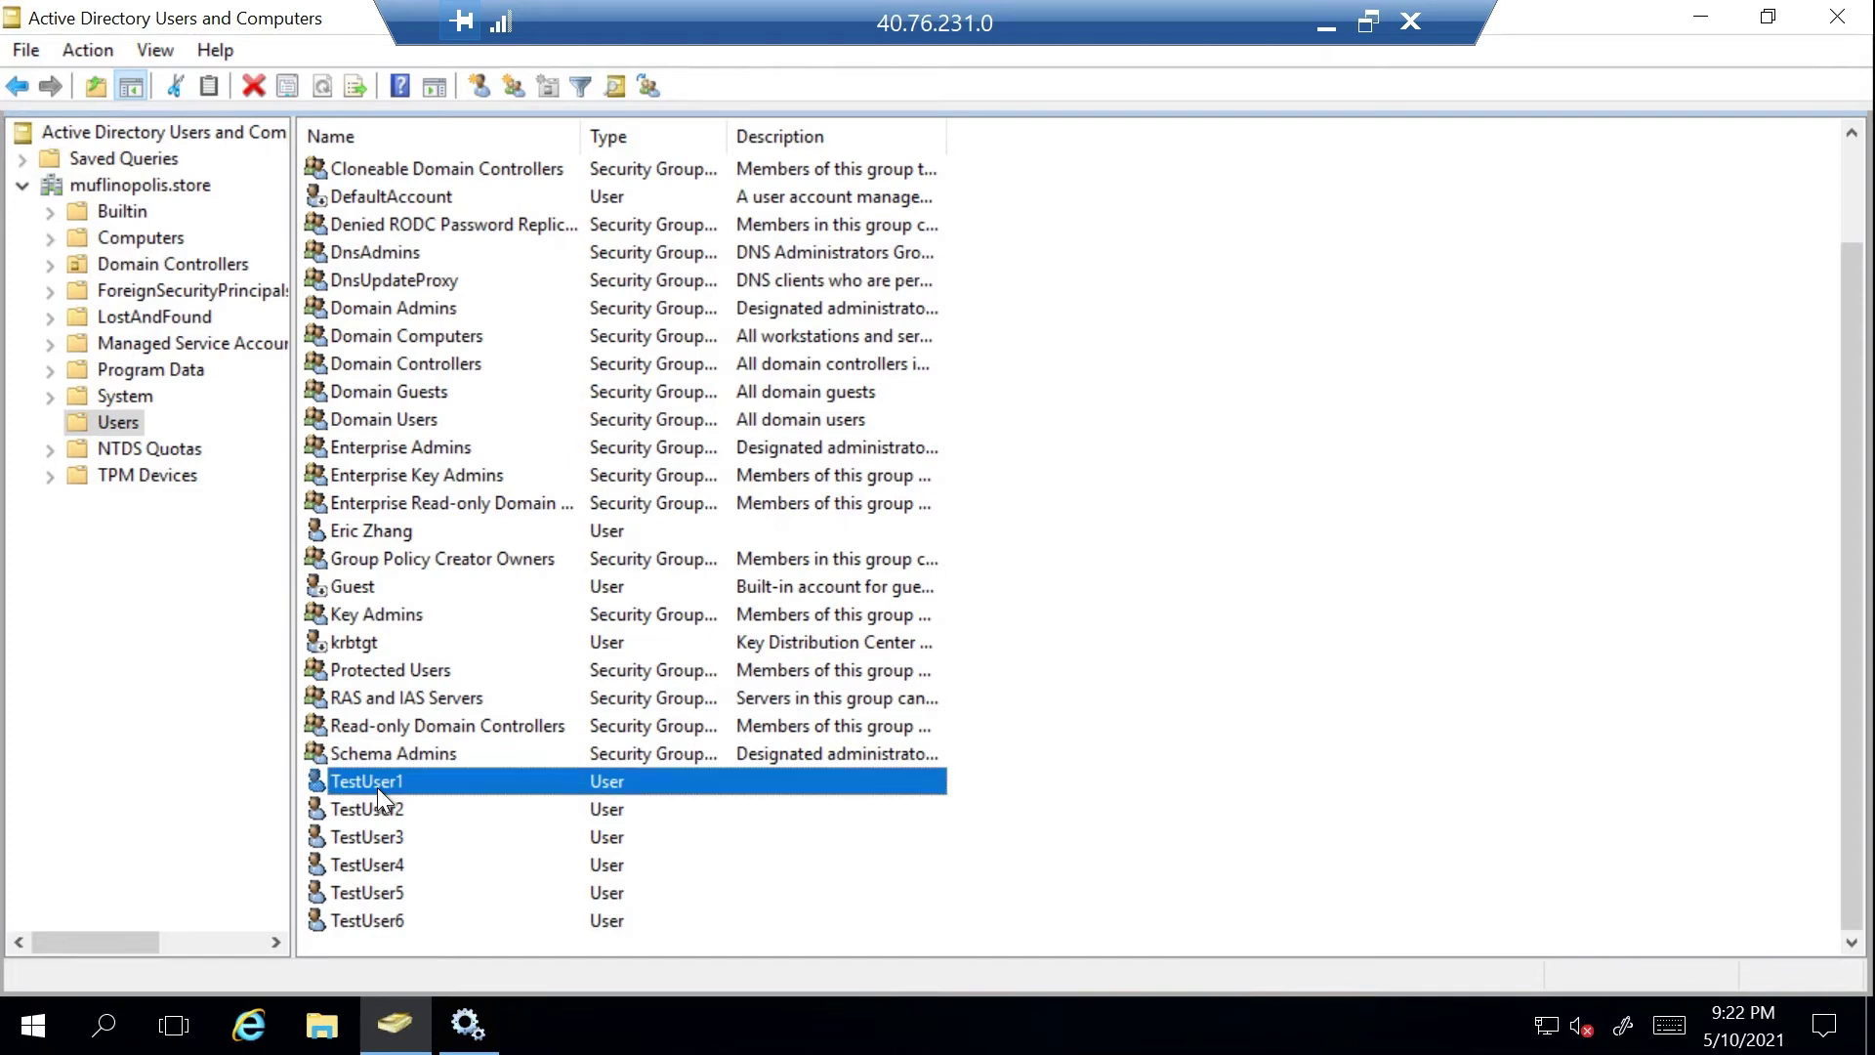
pyautogui.hotkey('shift', 'Down')
pyautogui.hotkey('shift', 'Down')
pyautogui.hotkey('shift', 'Down')
pyautogui.hotkey('shift', 'Down')
pyautogui.hotkey('shift', 'Down')
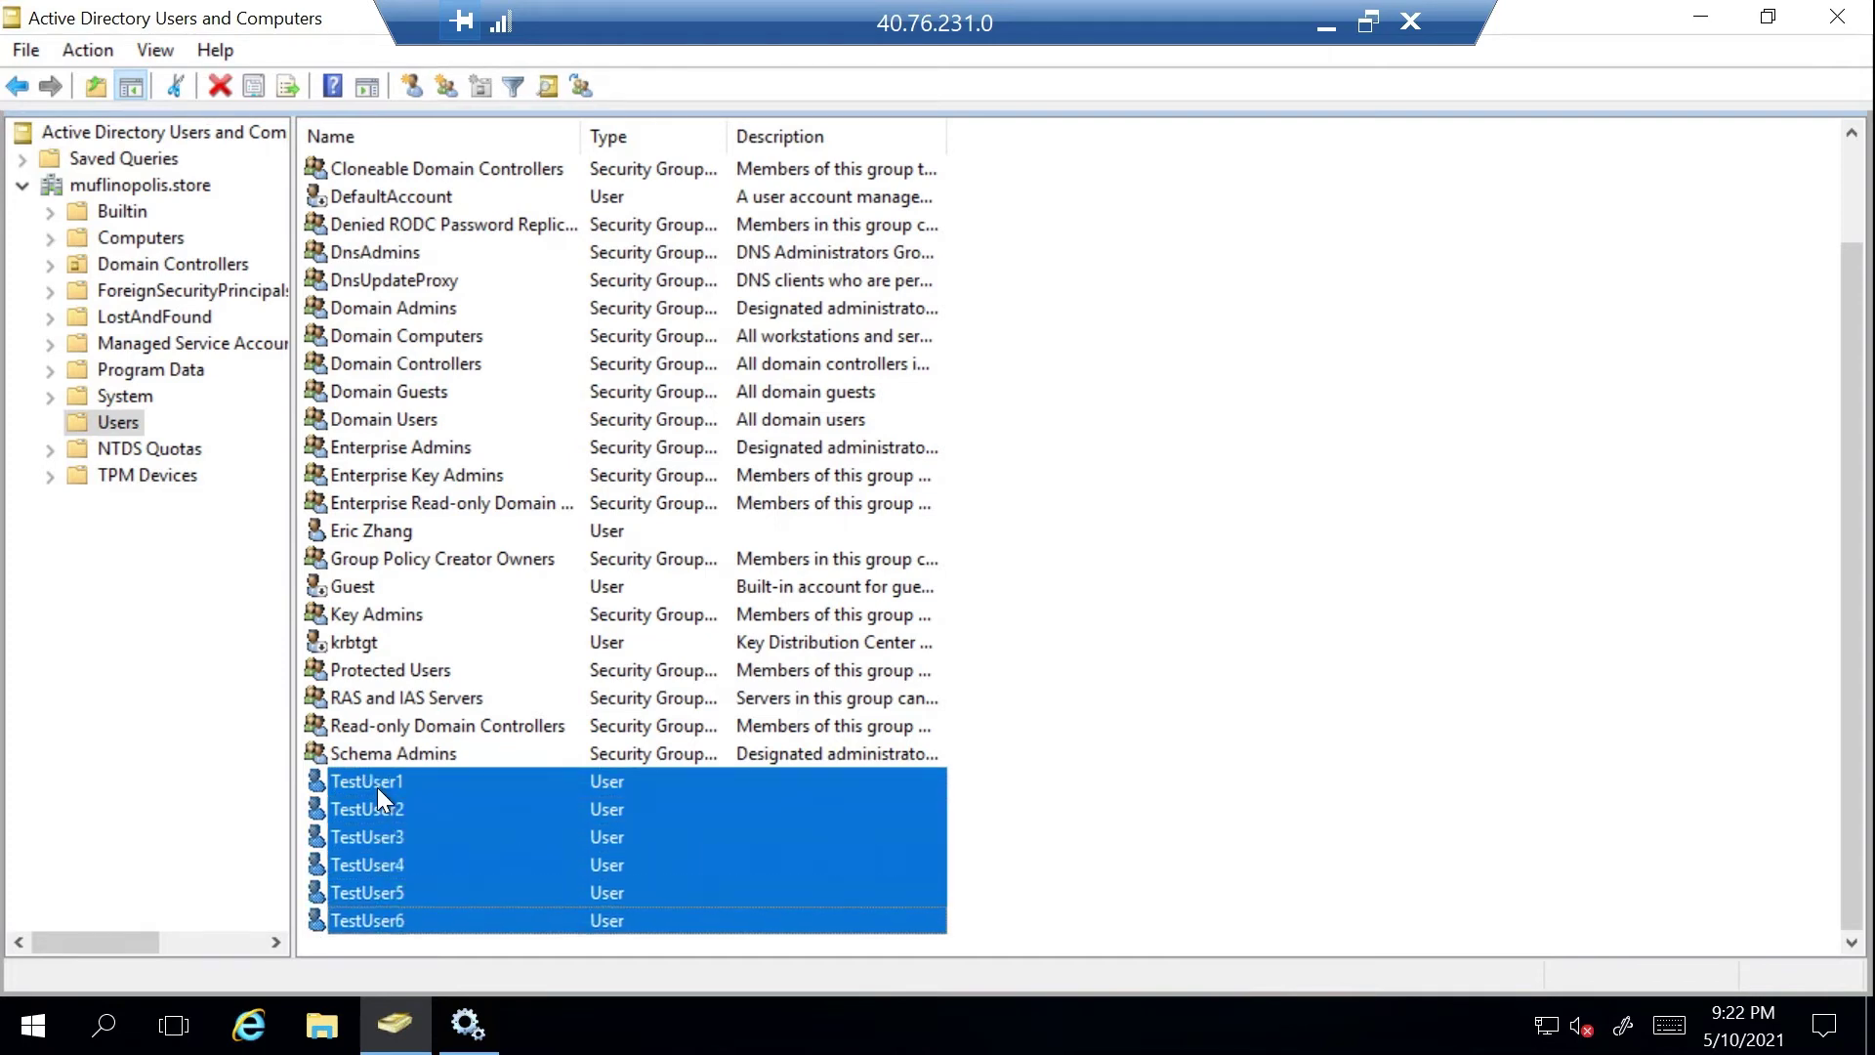
pyautogui.rightClick(377, 787)
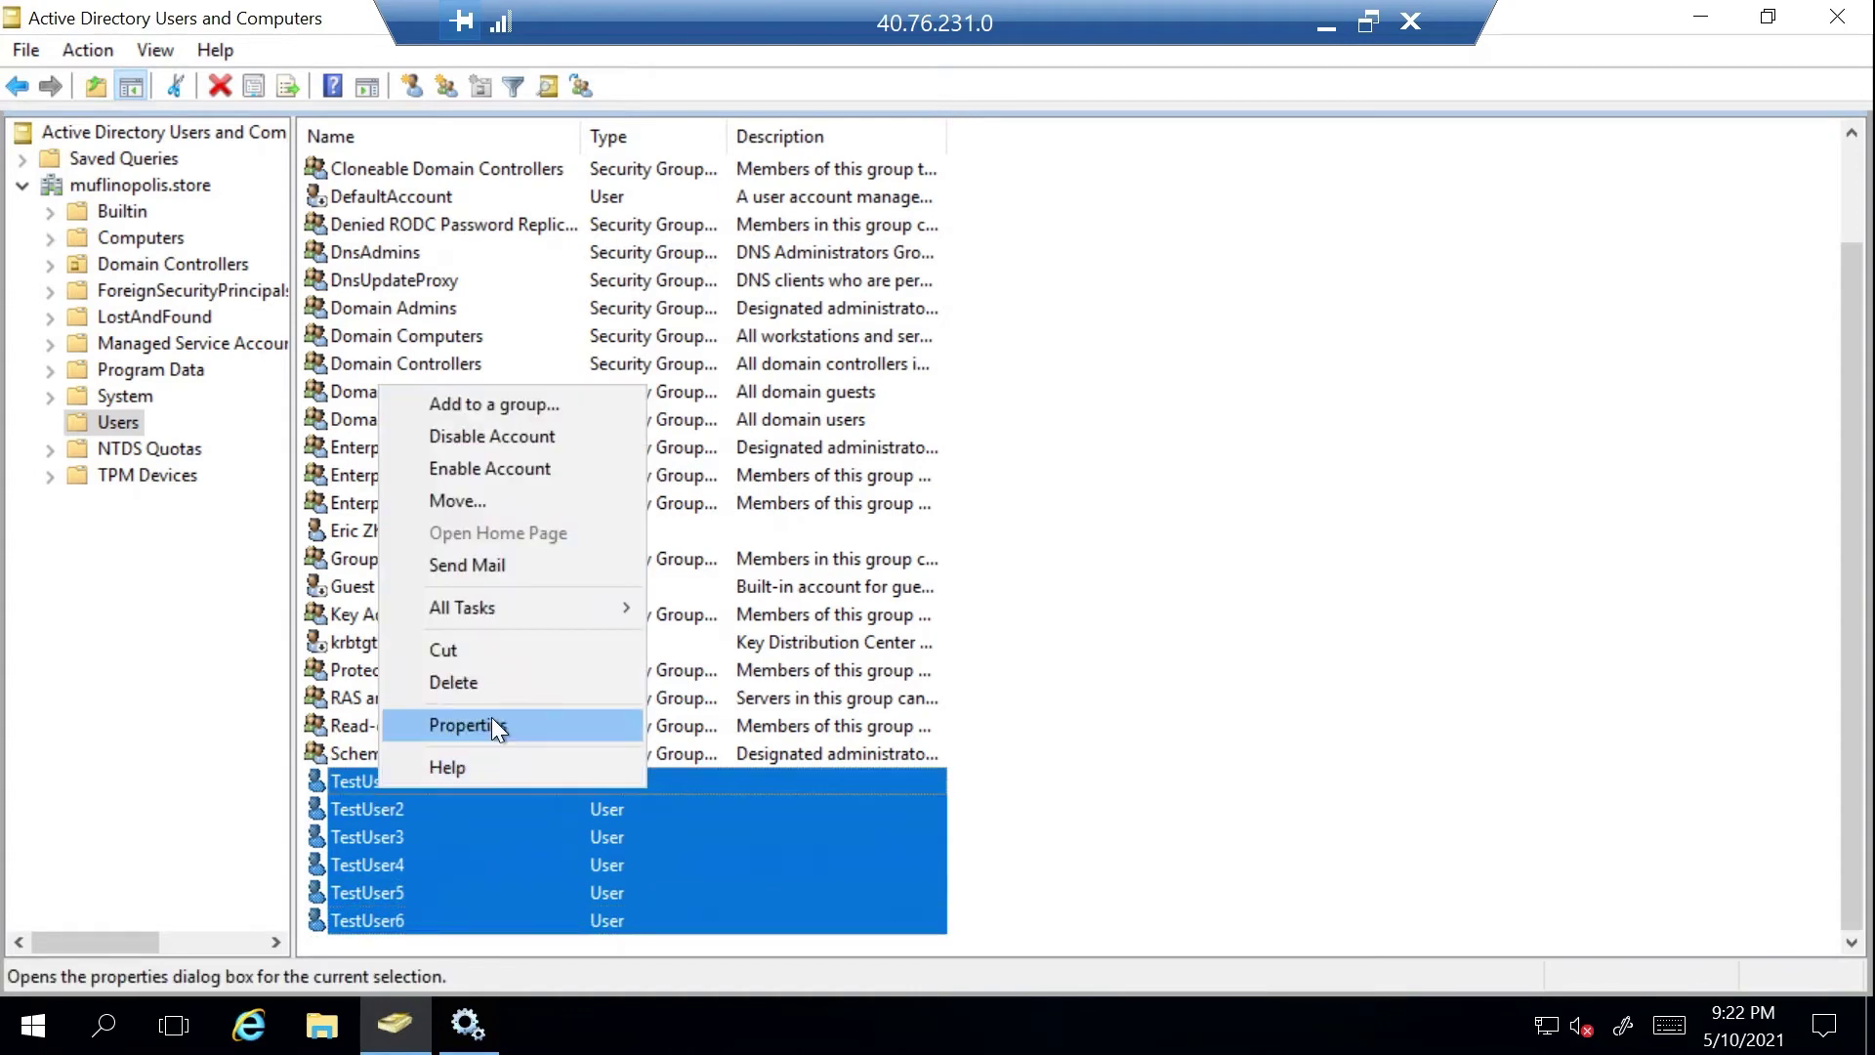
pyautogui.click(484, 682)
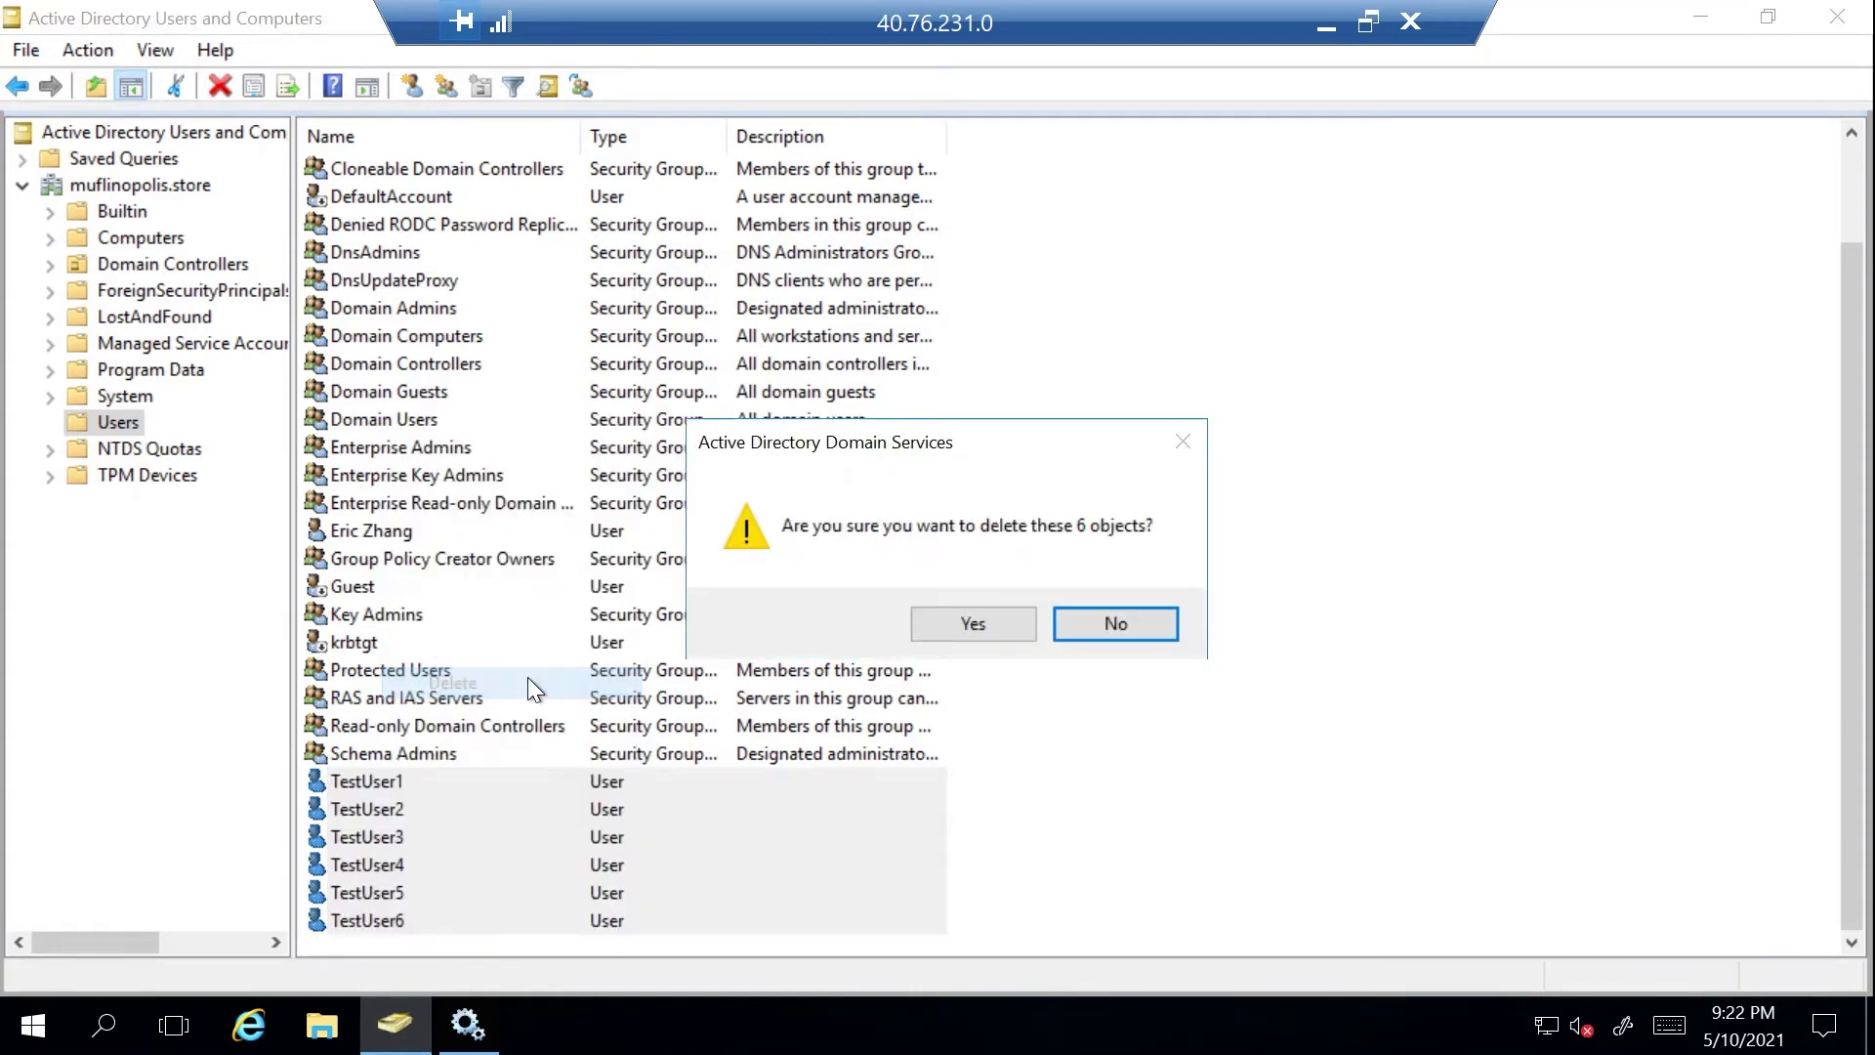
pyautogui.click(972, 623)
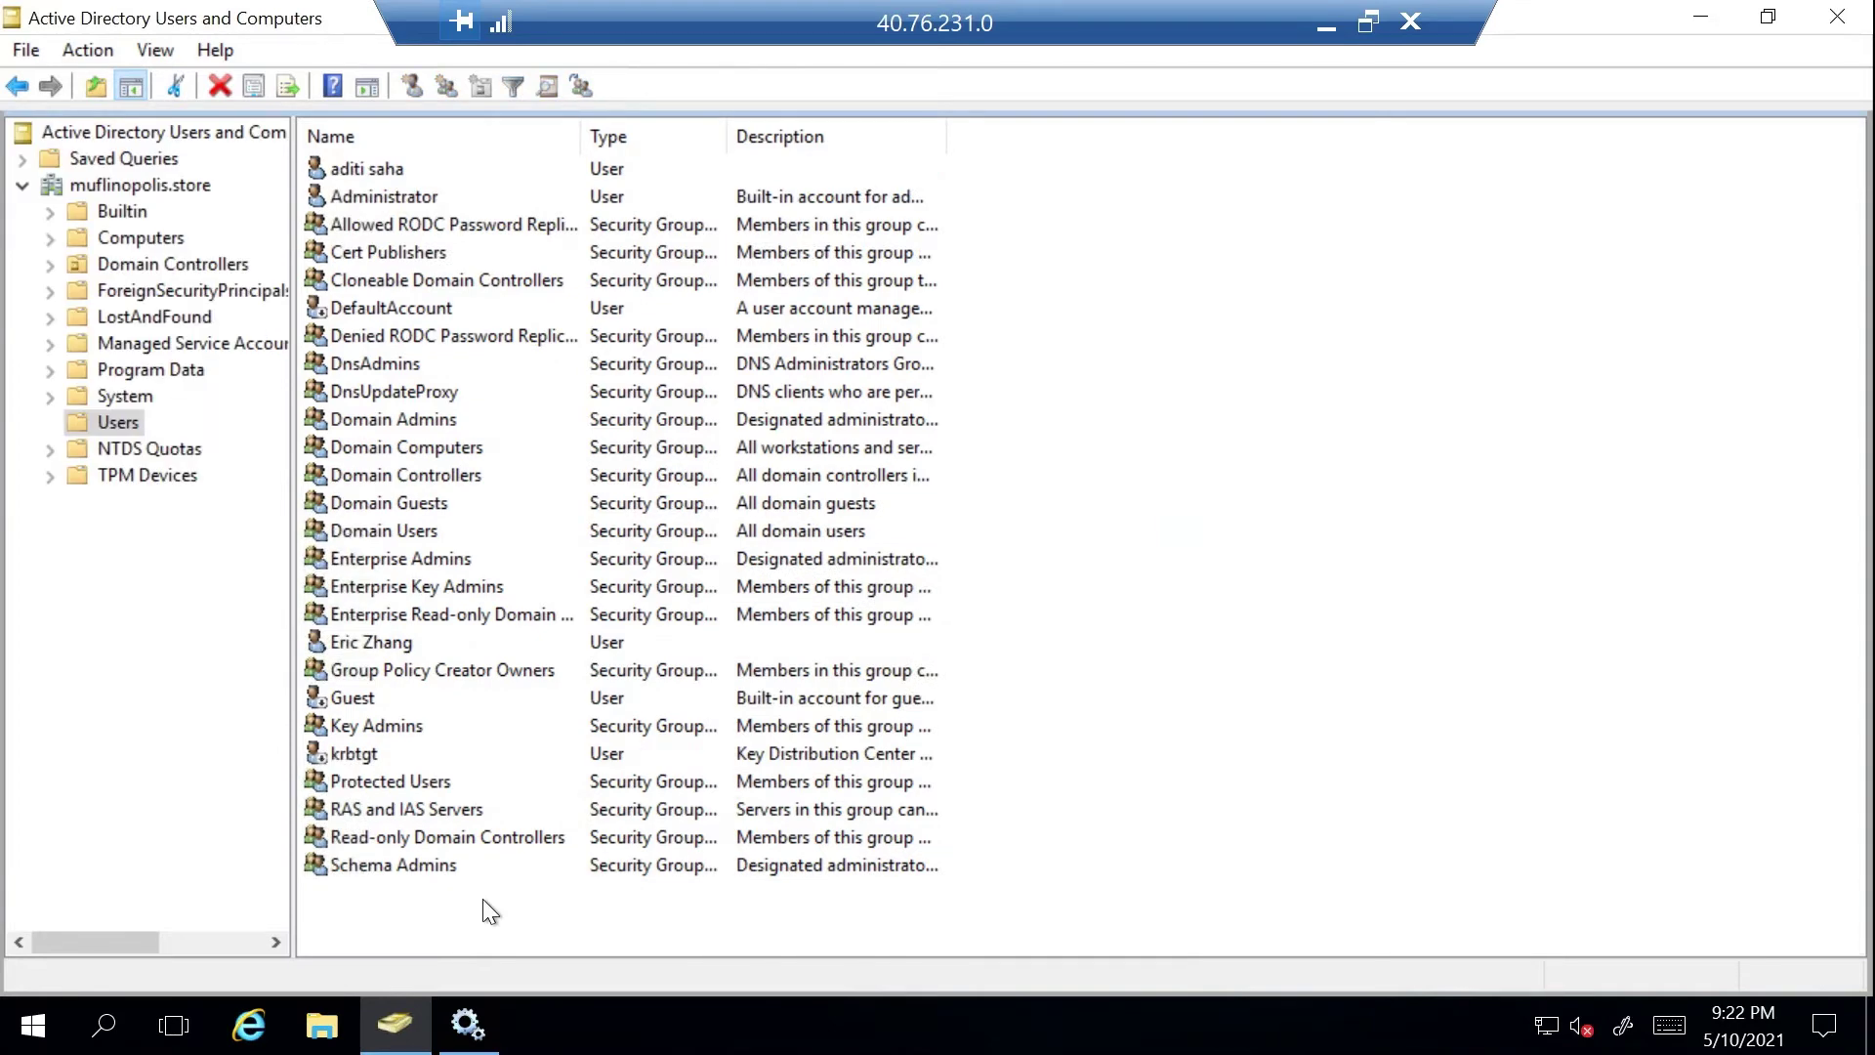
pyautogui.click(1324, 35)
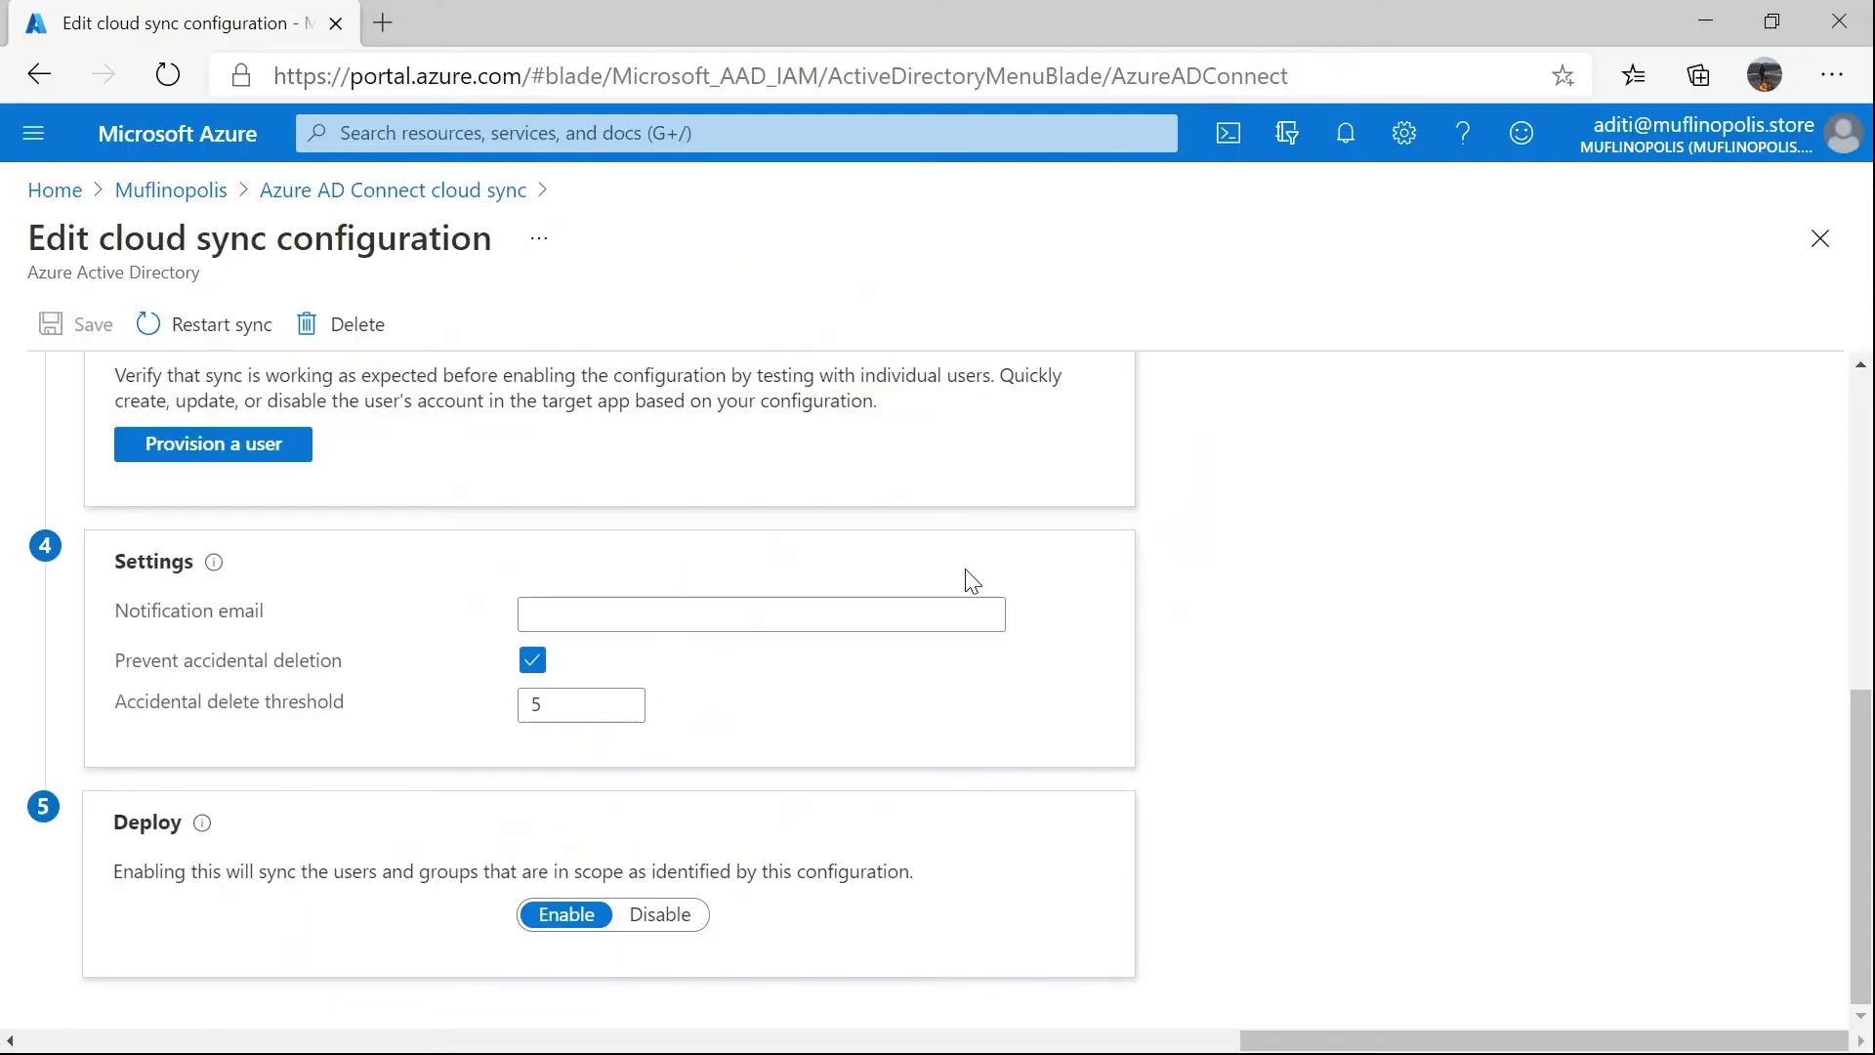
# Return to the cloud sync configurations list and refresh it to see muflinopolis.store's updated status.
pyautogui.scroll(7, 1861, 405)
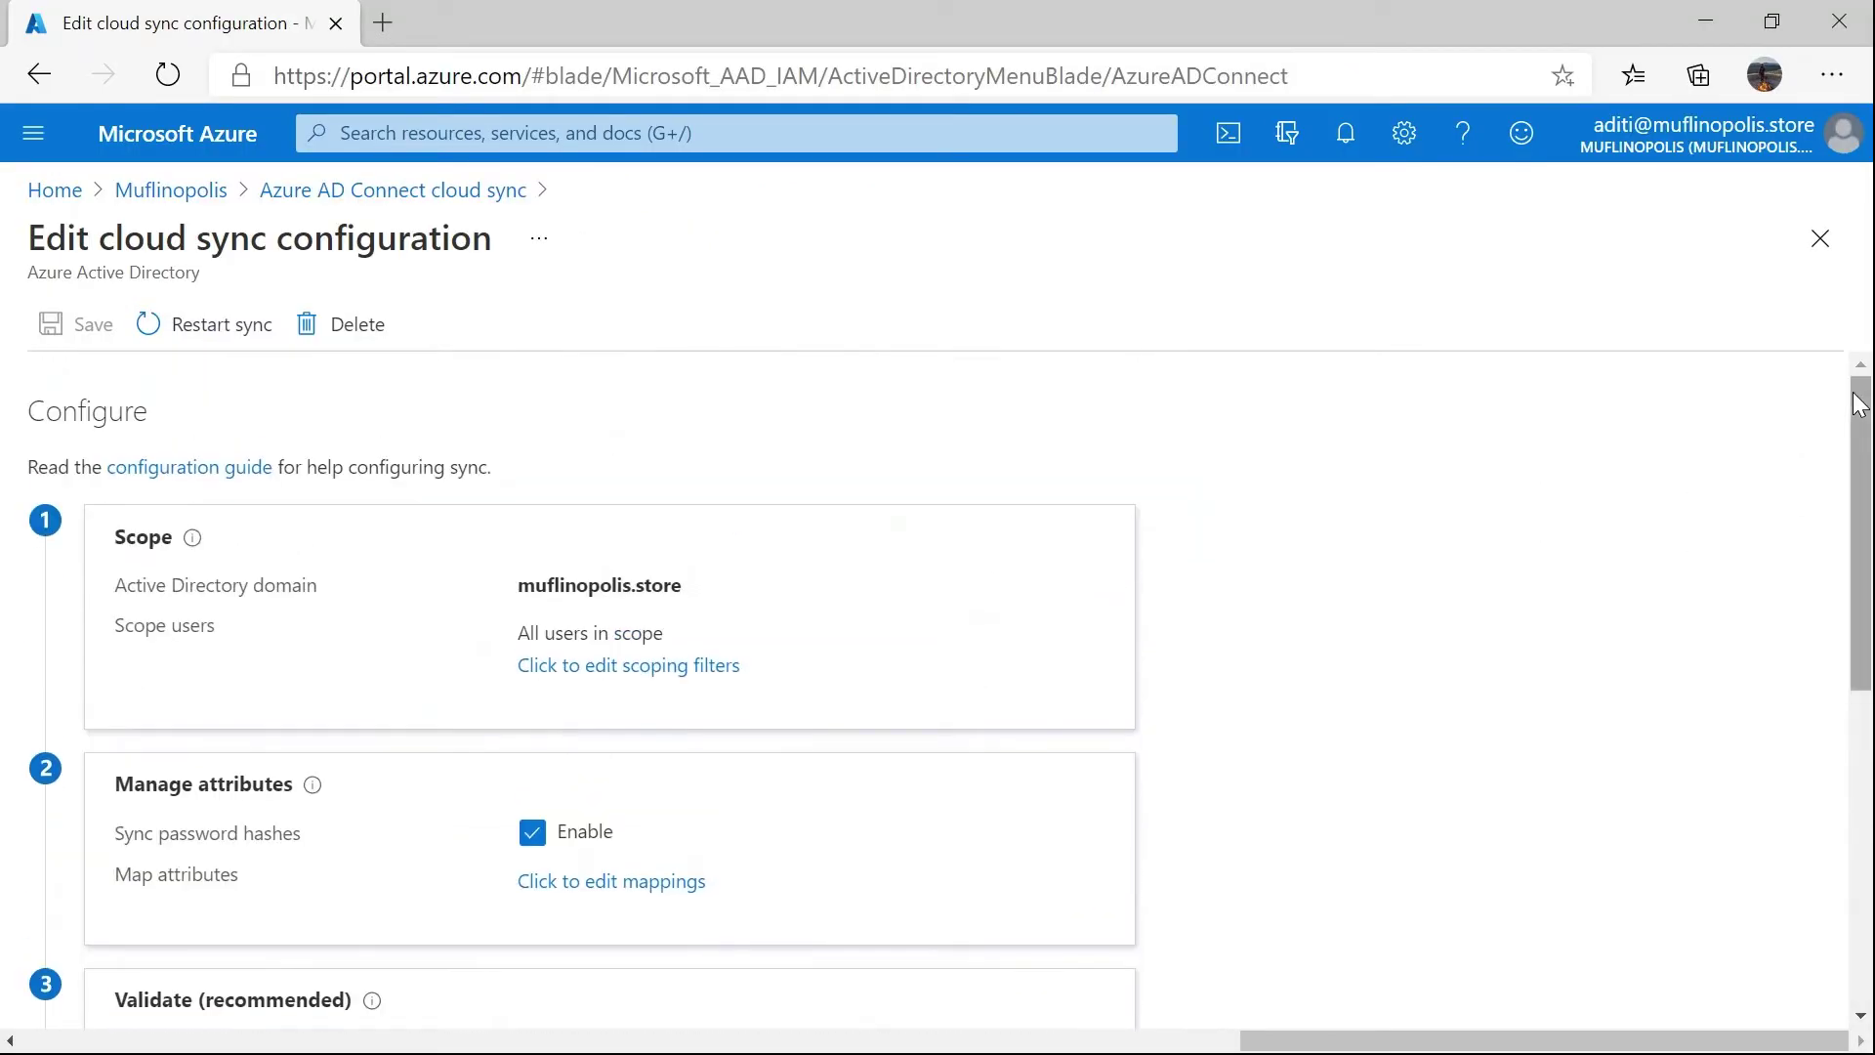
pyautogui.click(488, 194)
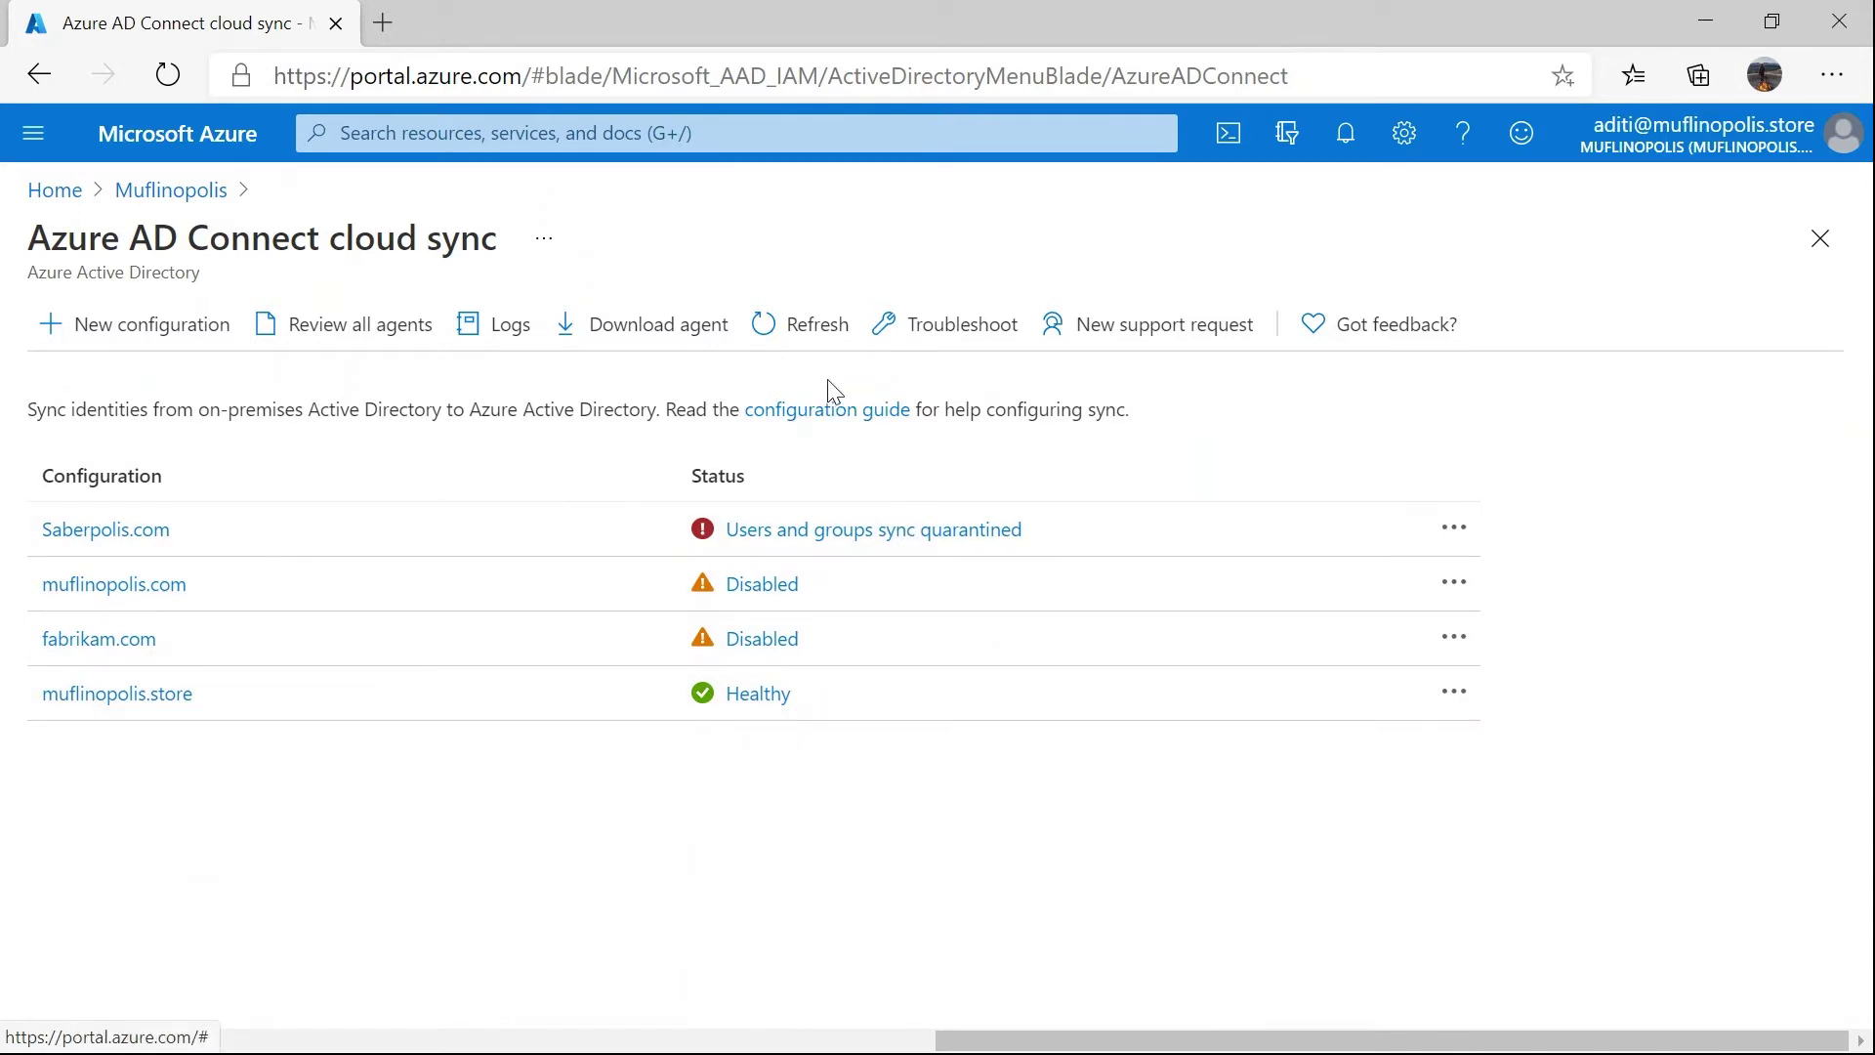
pyautogui.click(807, 322)
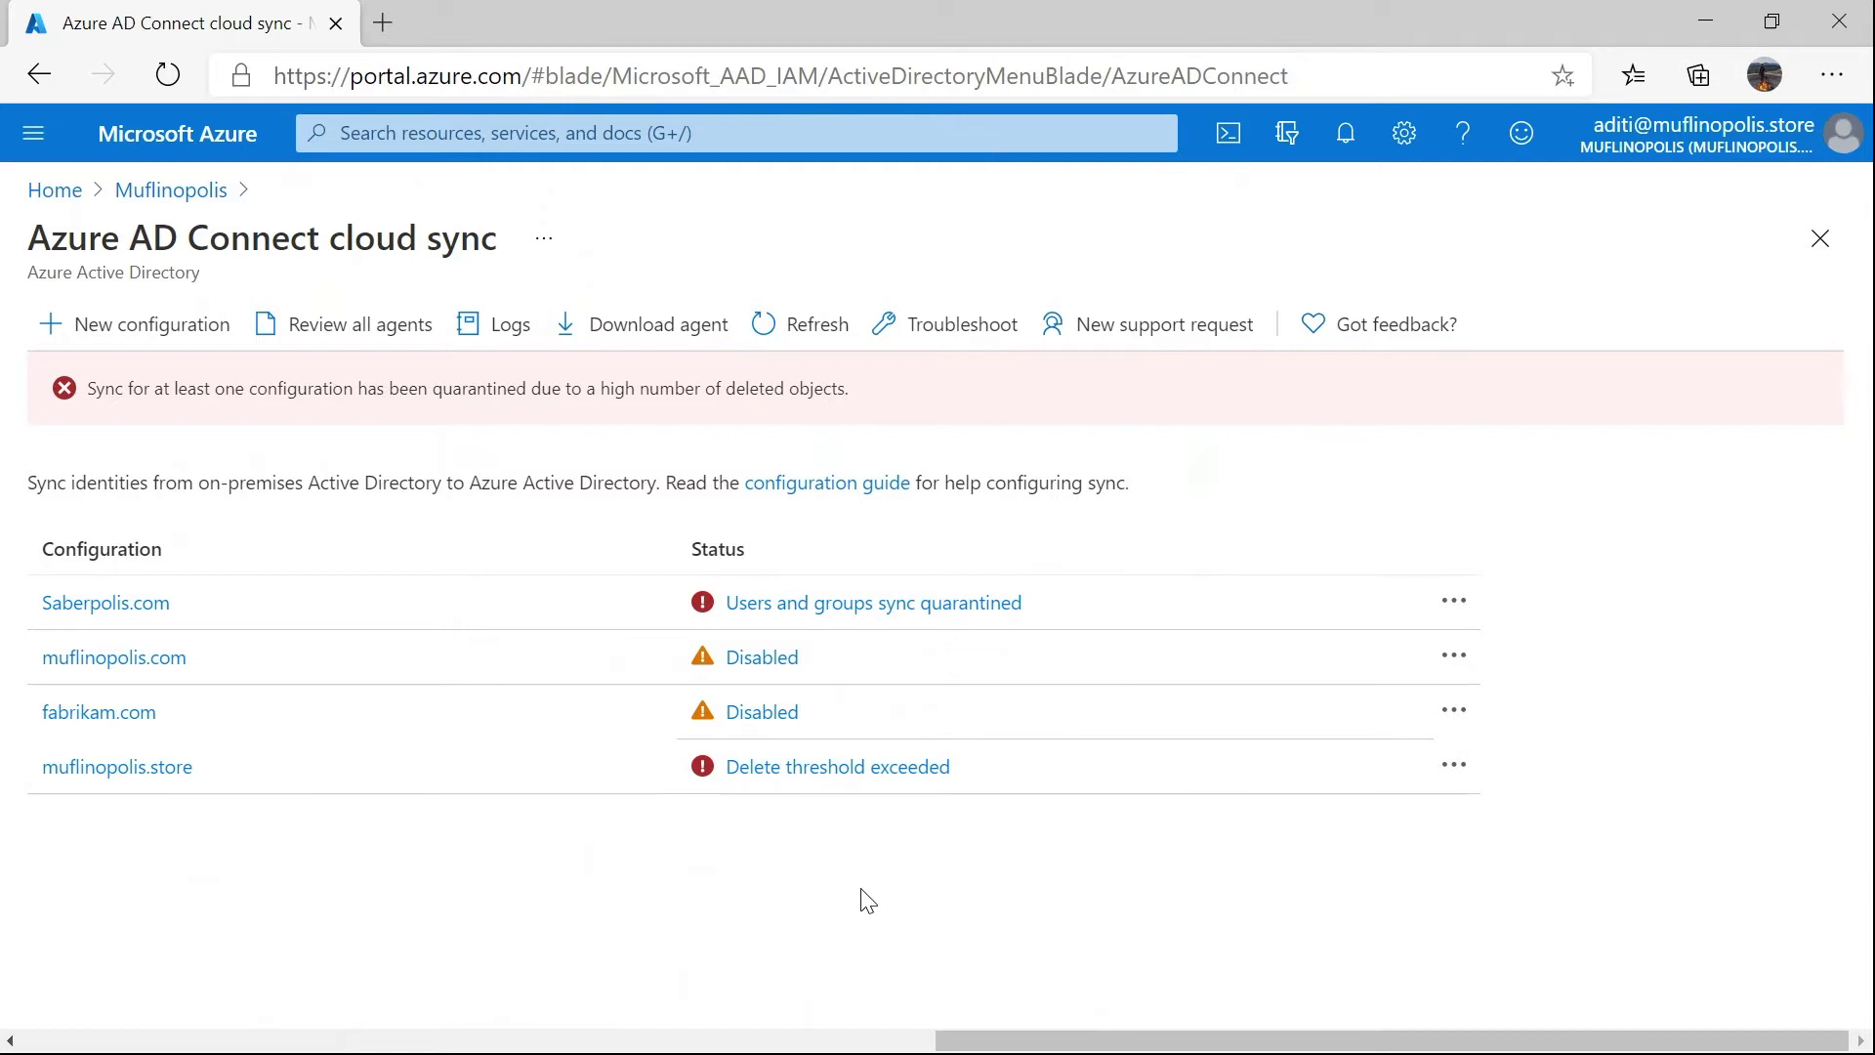
pyautogui.click(869, 773)
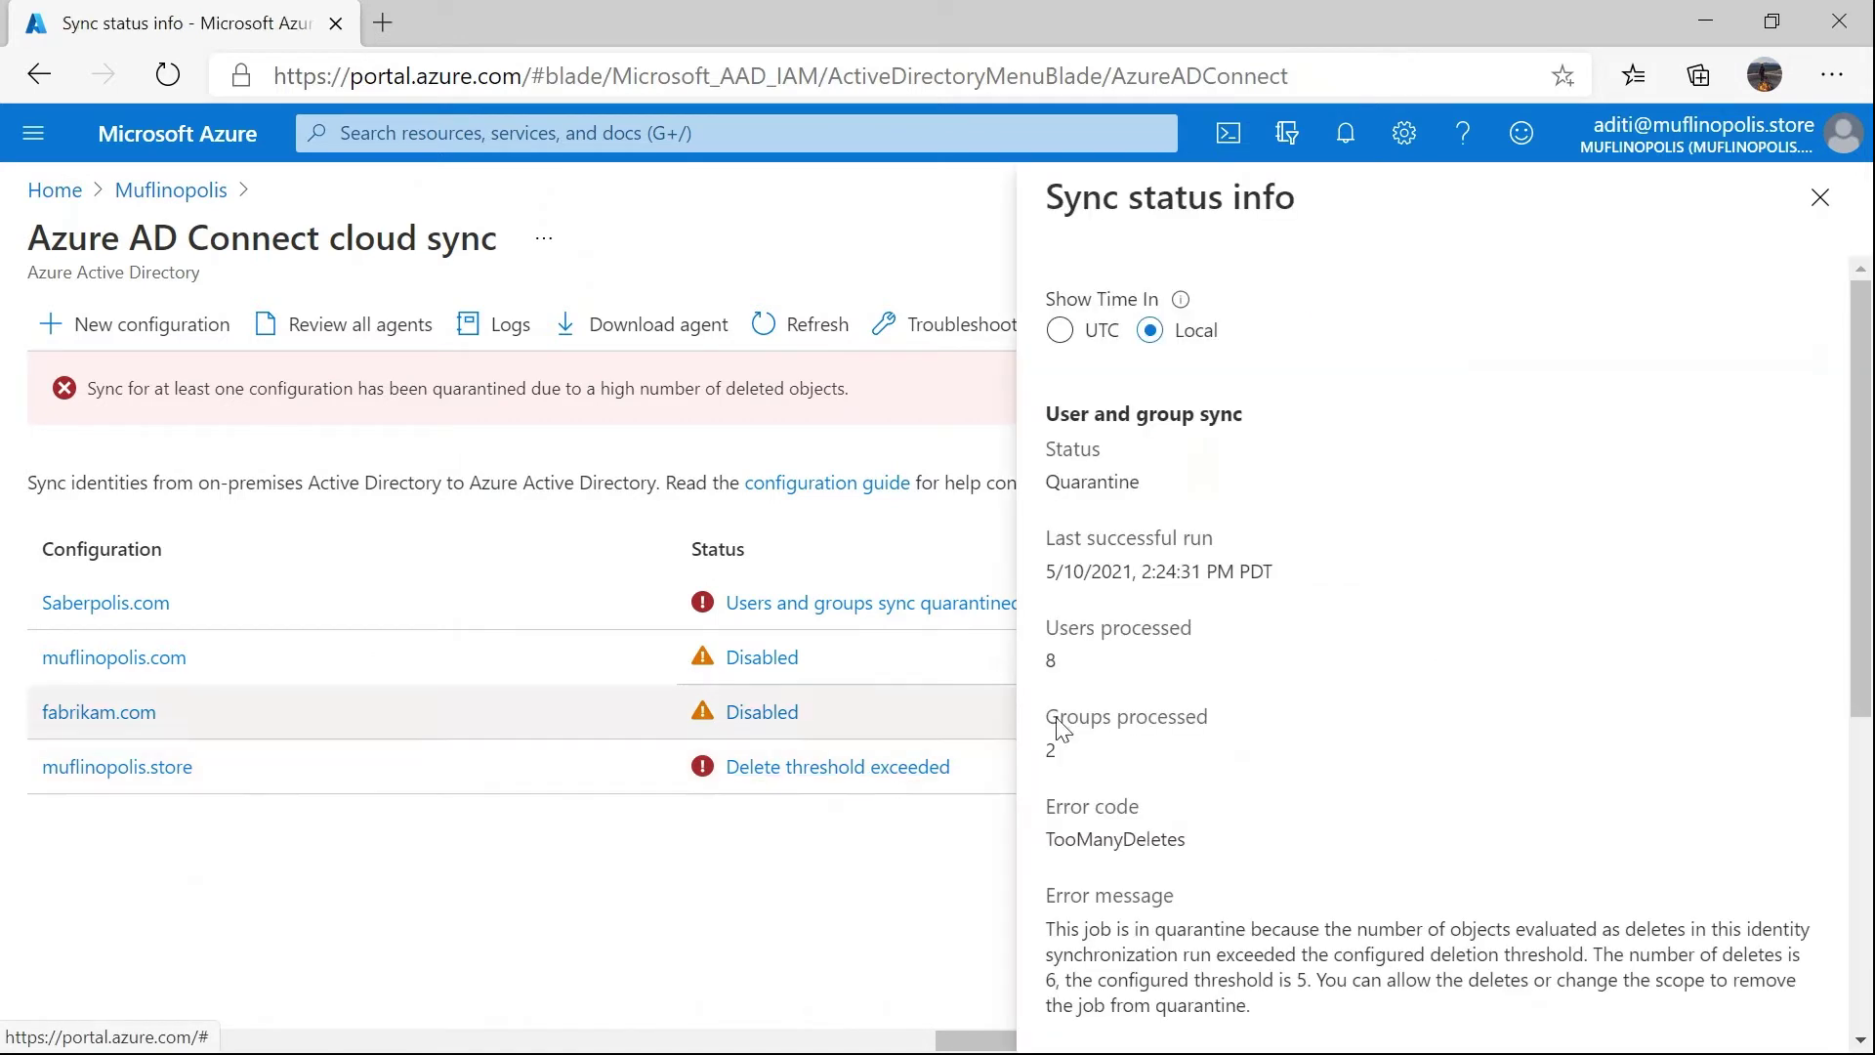
pyautogui.scroll(-3, 1367, 665)
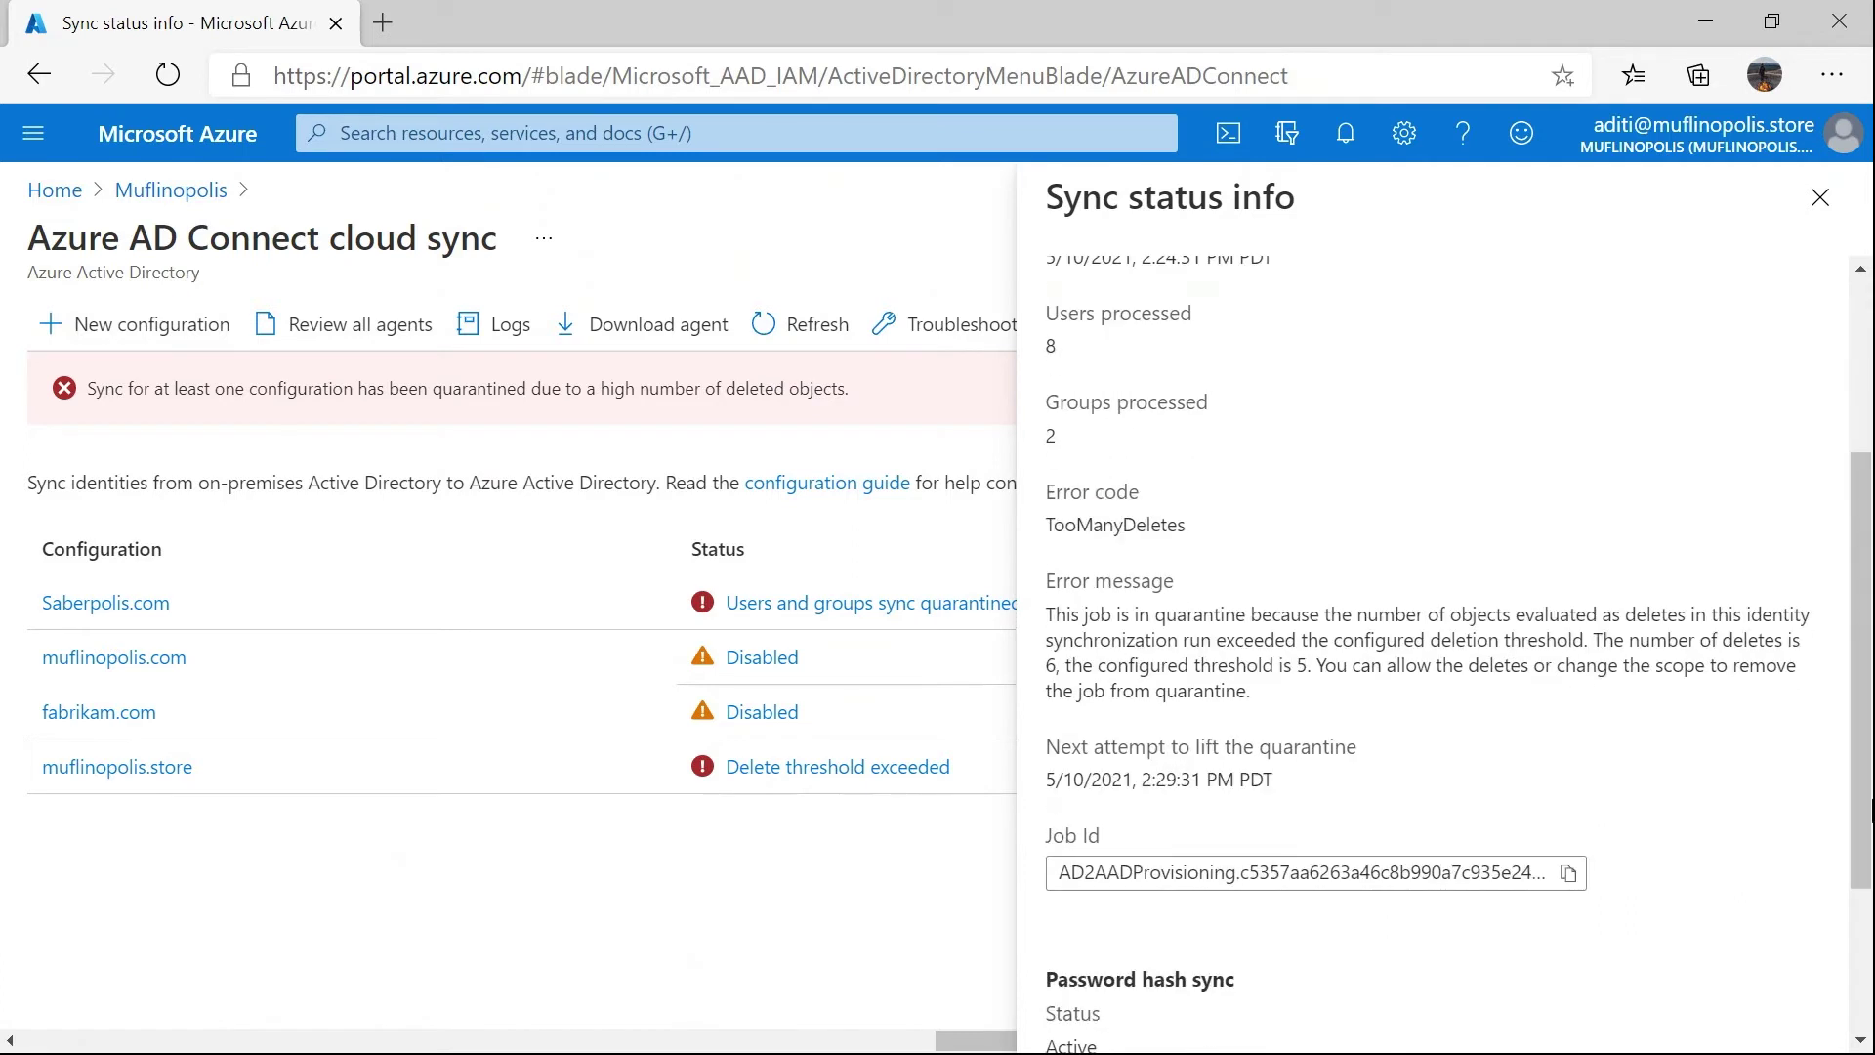
pyautogui.moveTo(1054, 525); pyautogui.dragTo(1214, 531)
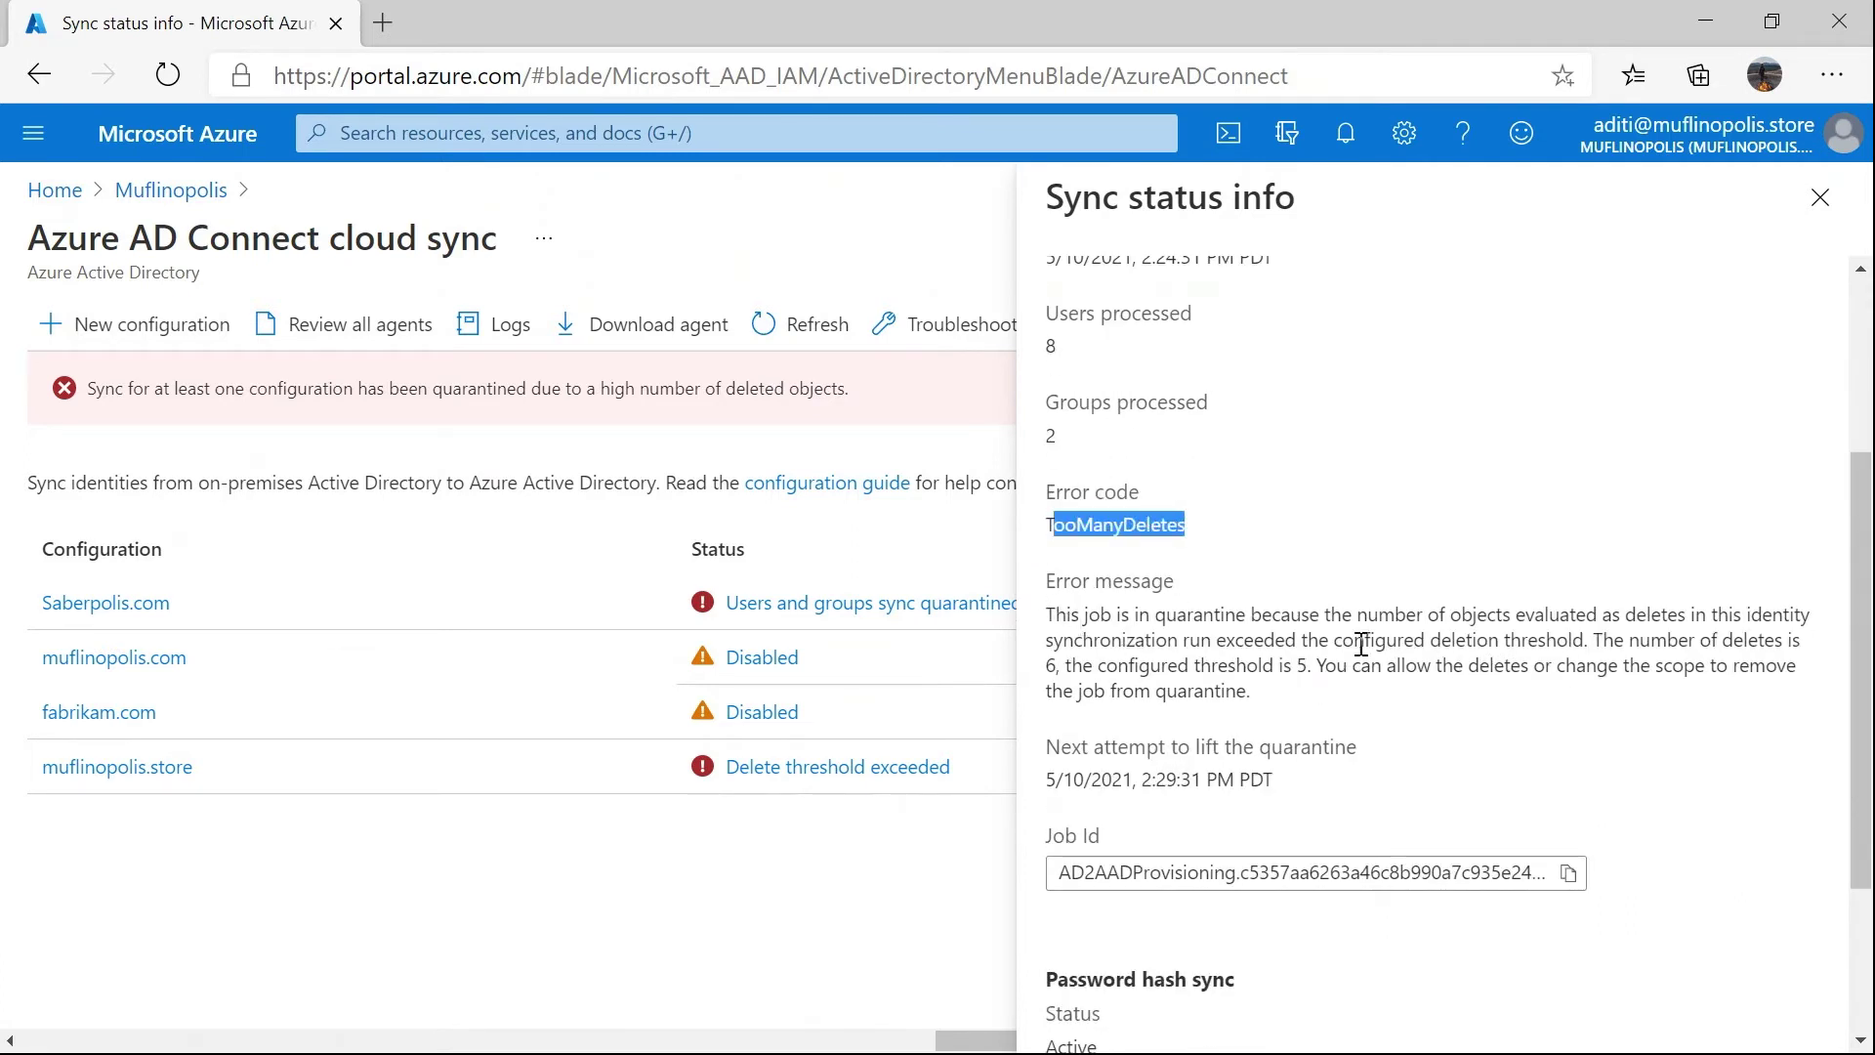
pyautogui.moveTo(1593, 641); pyautogui.dragTo(1310, 665)
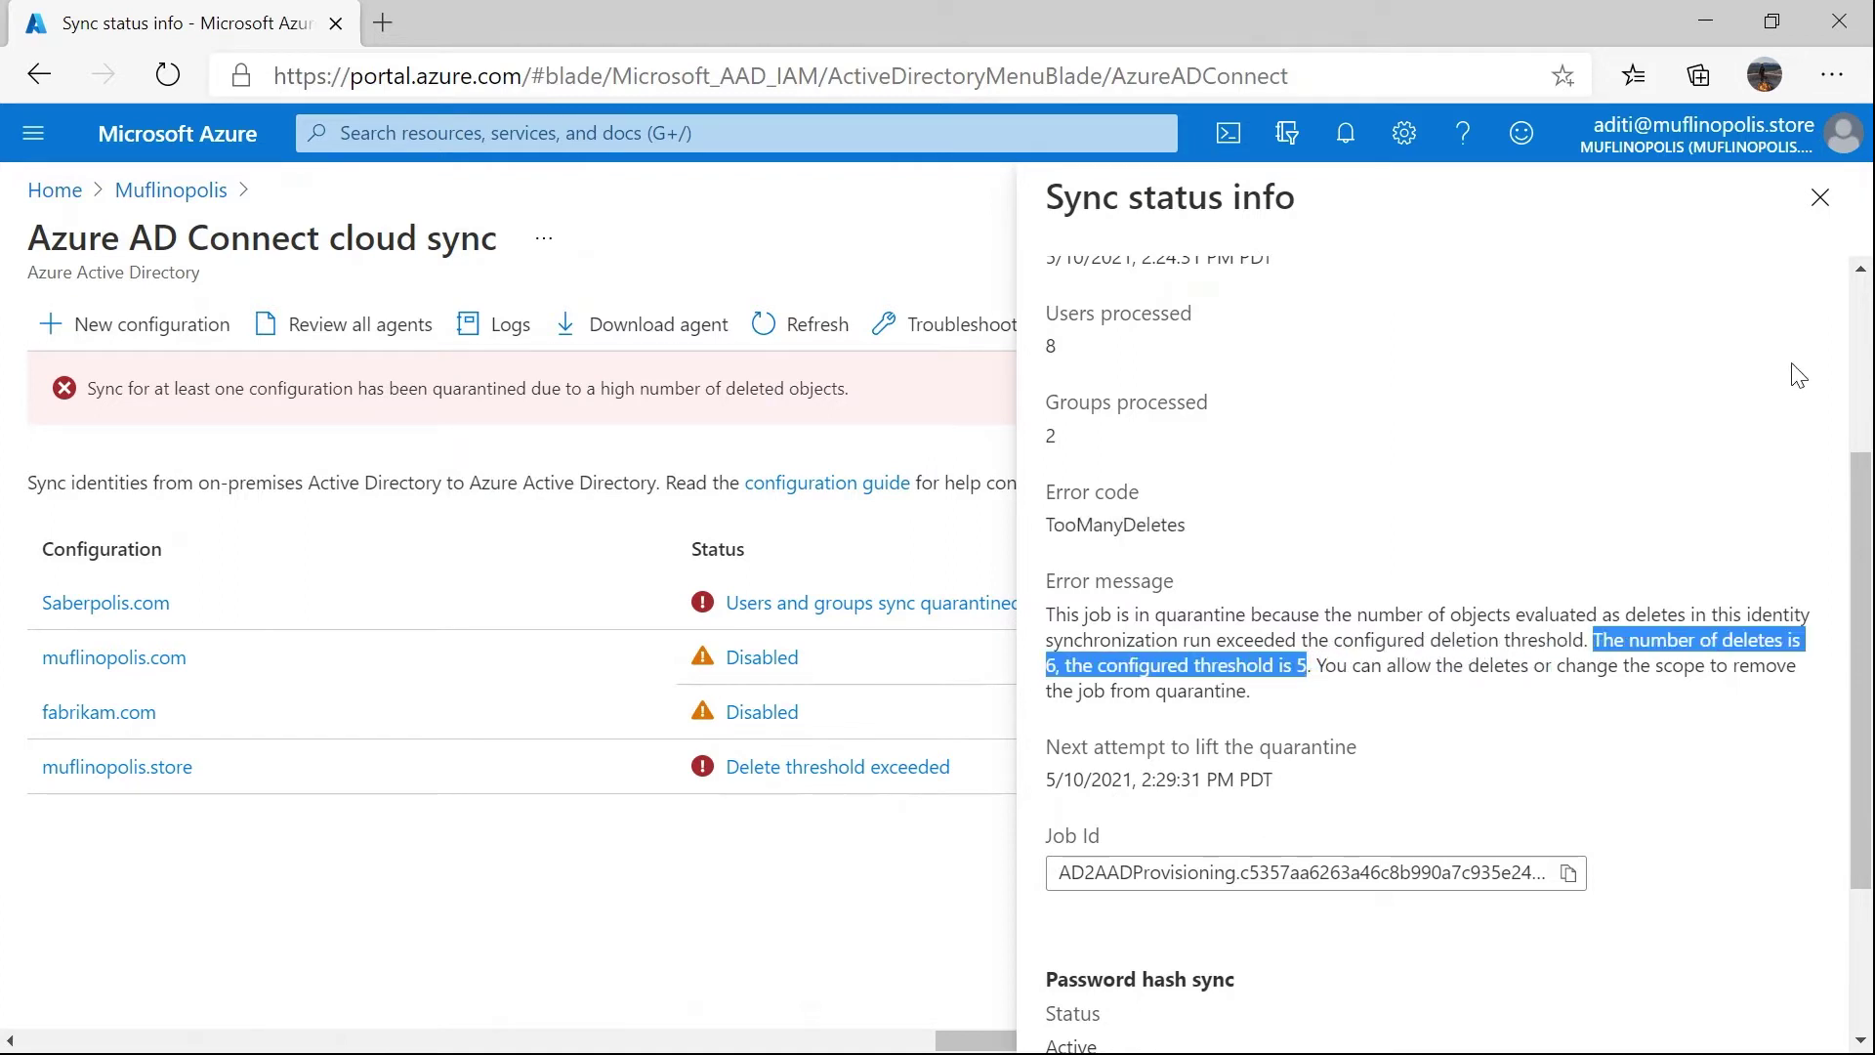
pyautogui.click(1819, 198)
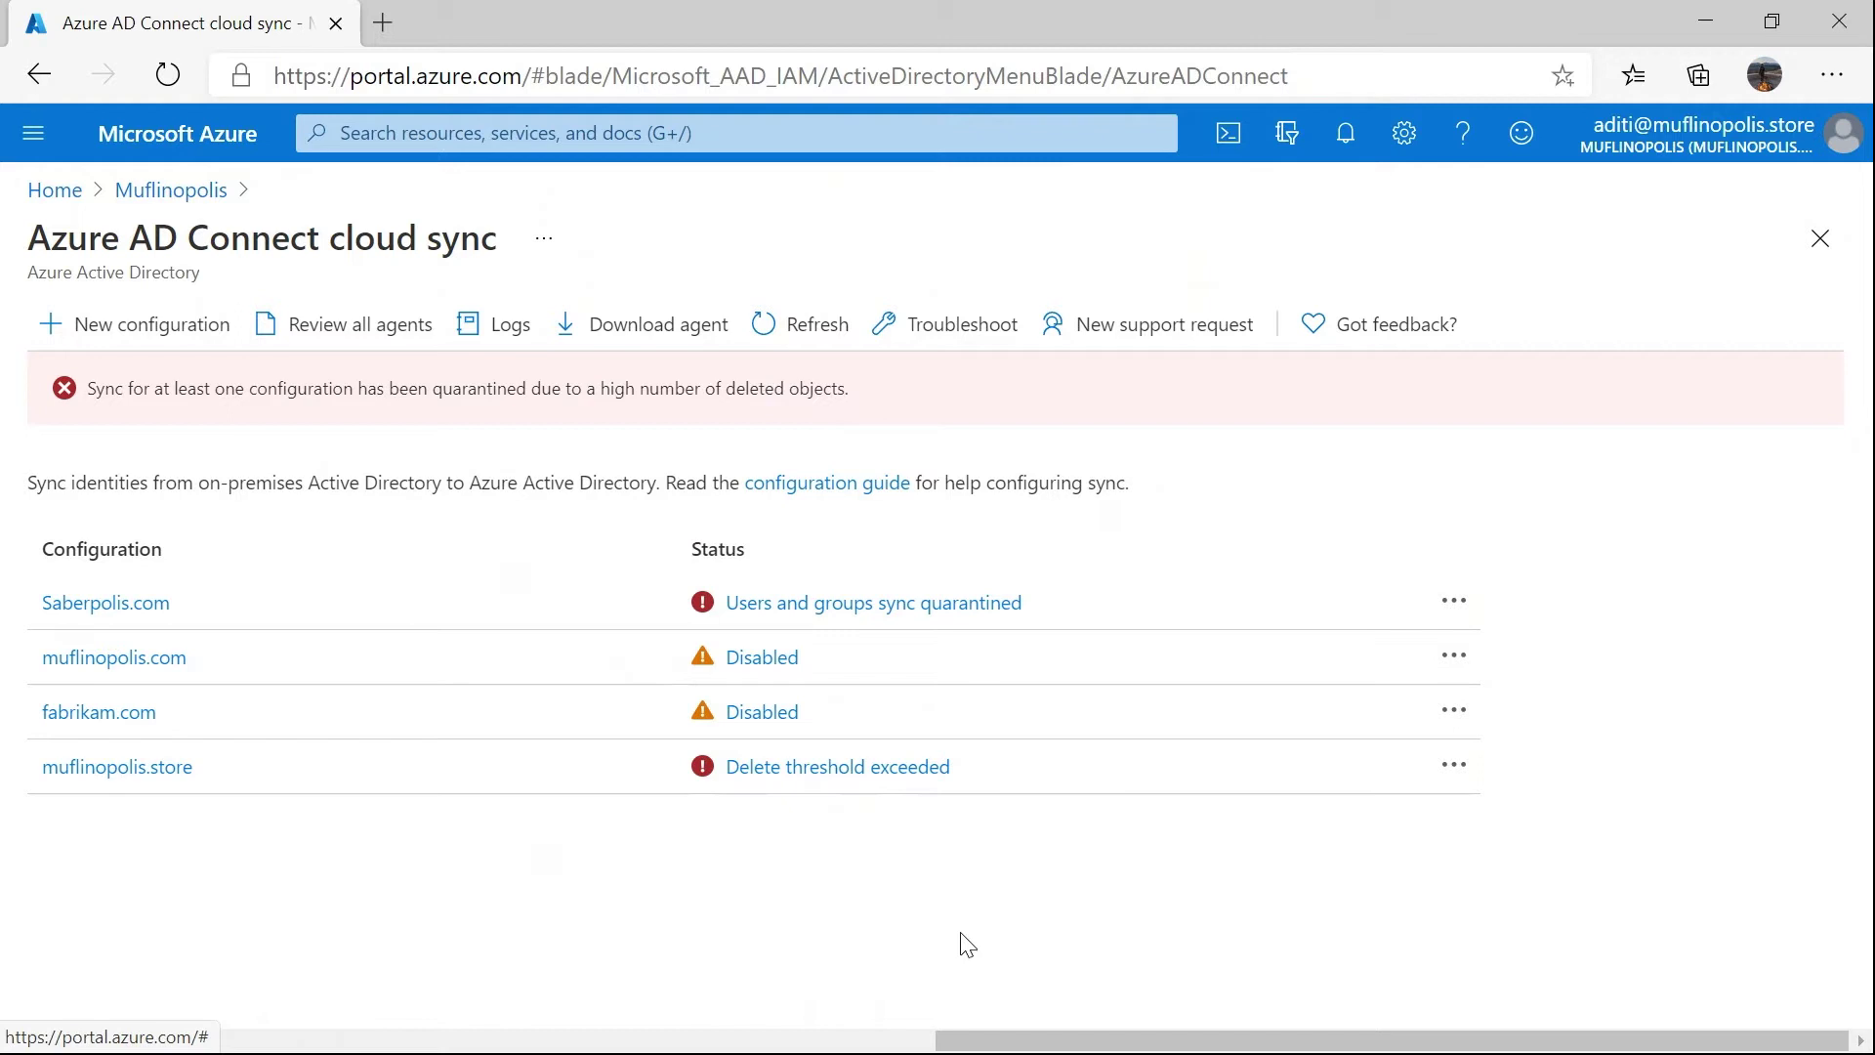
# Open and refresh the Provisioning Logs, then review the StagedDelete entry's staged-for-deletion details.
pyautogui.click(515, 345)
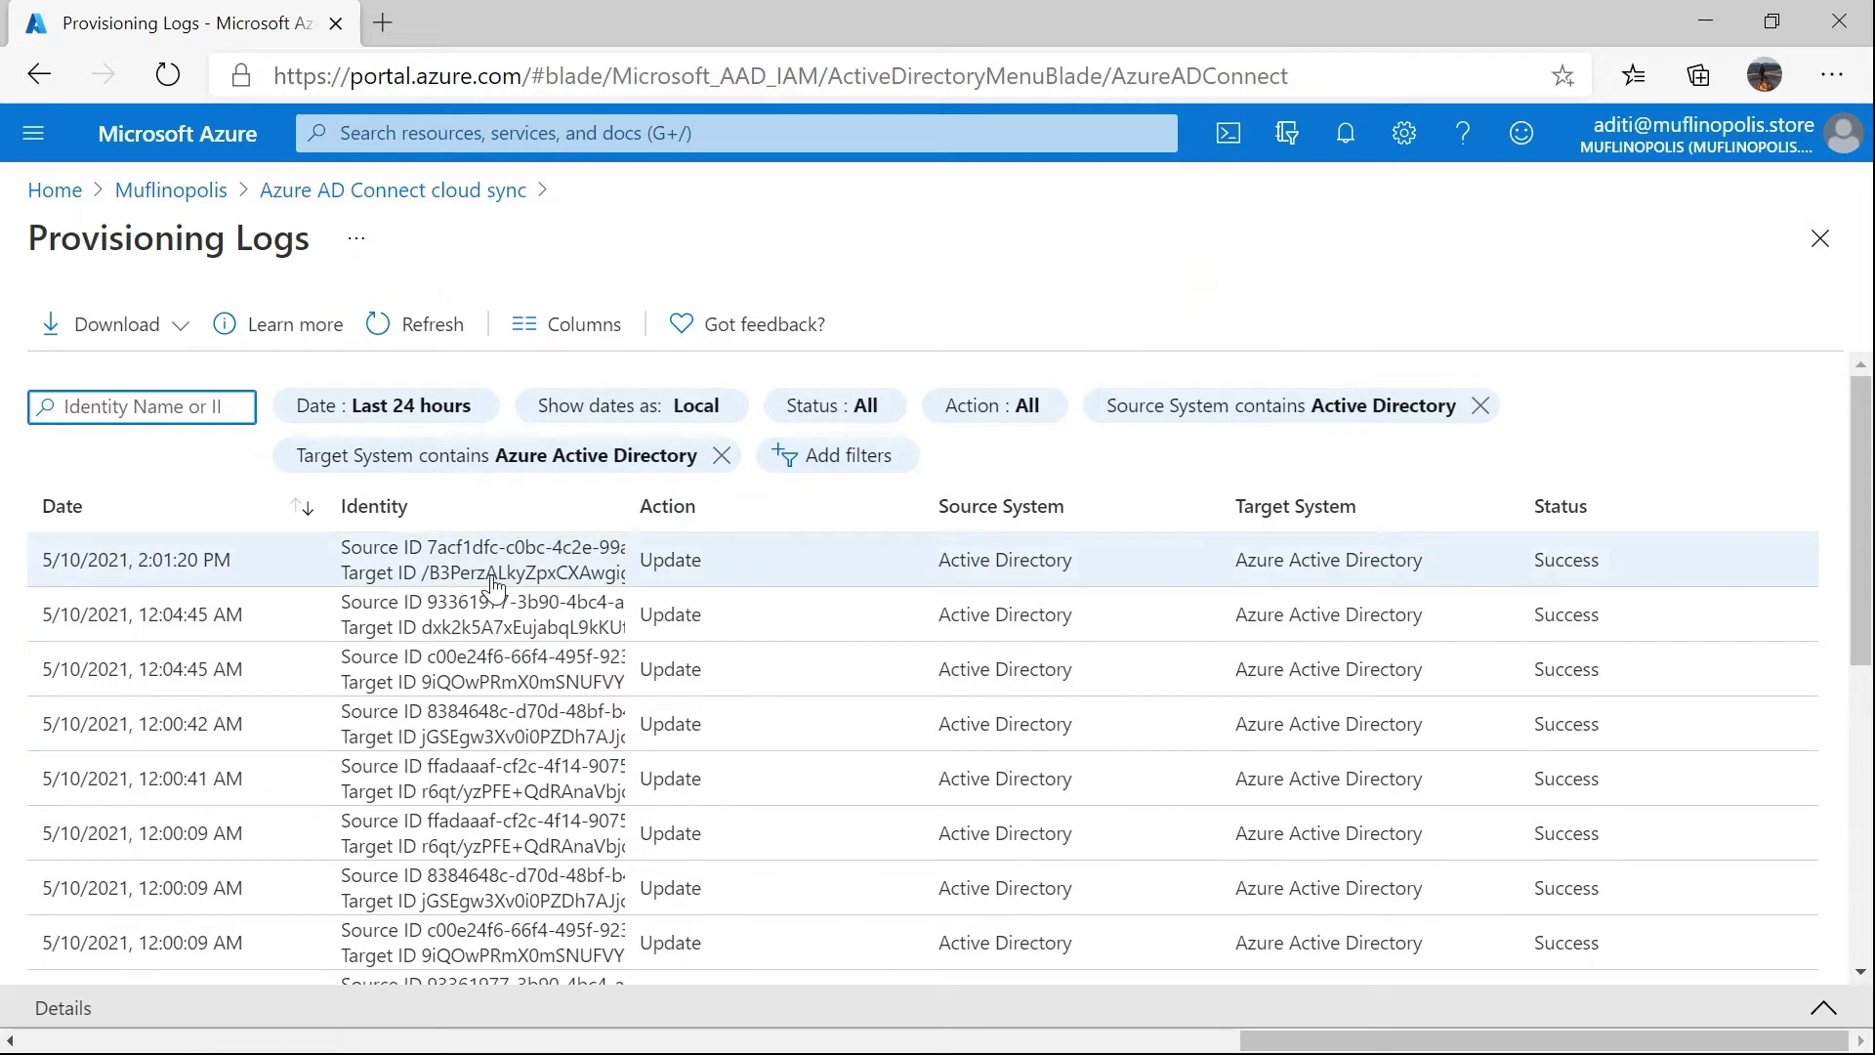
pyautogui.click(410, 342)
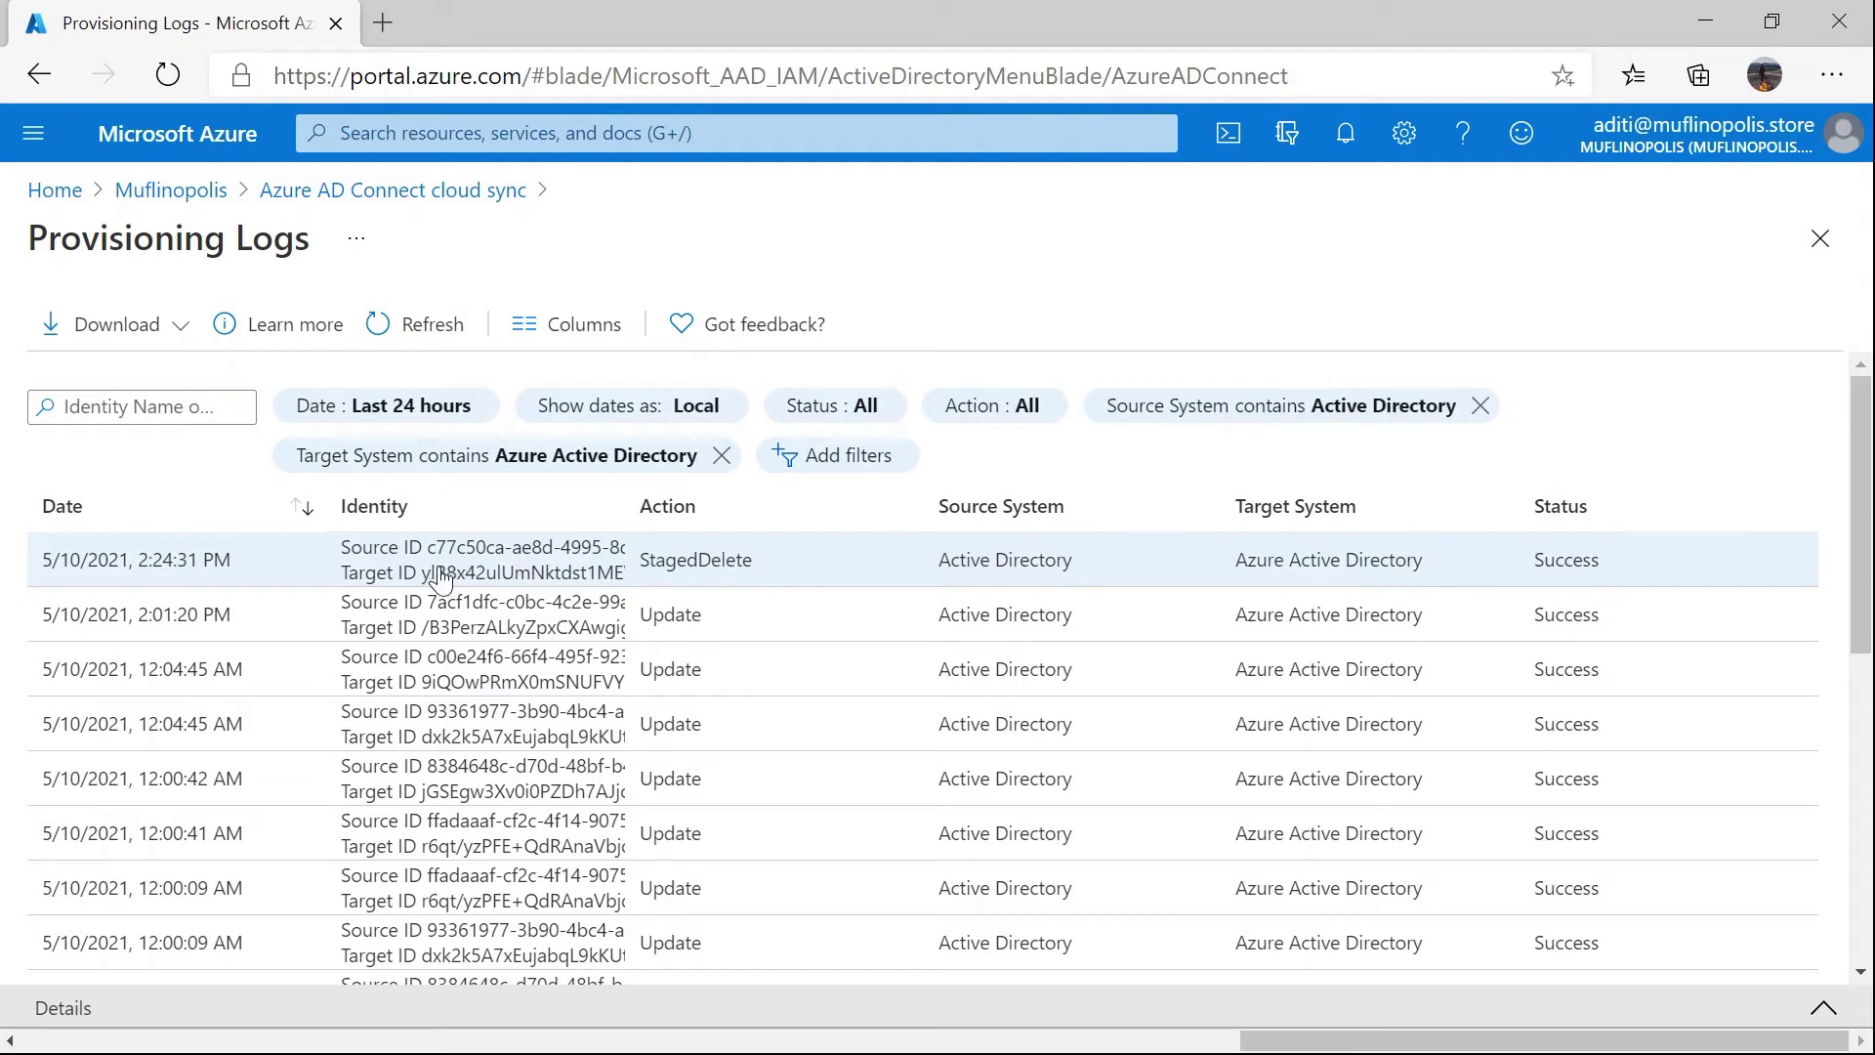
pyautogui.click(498, 562)
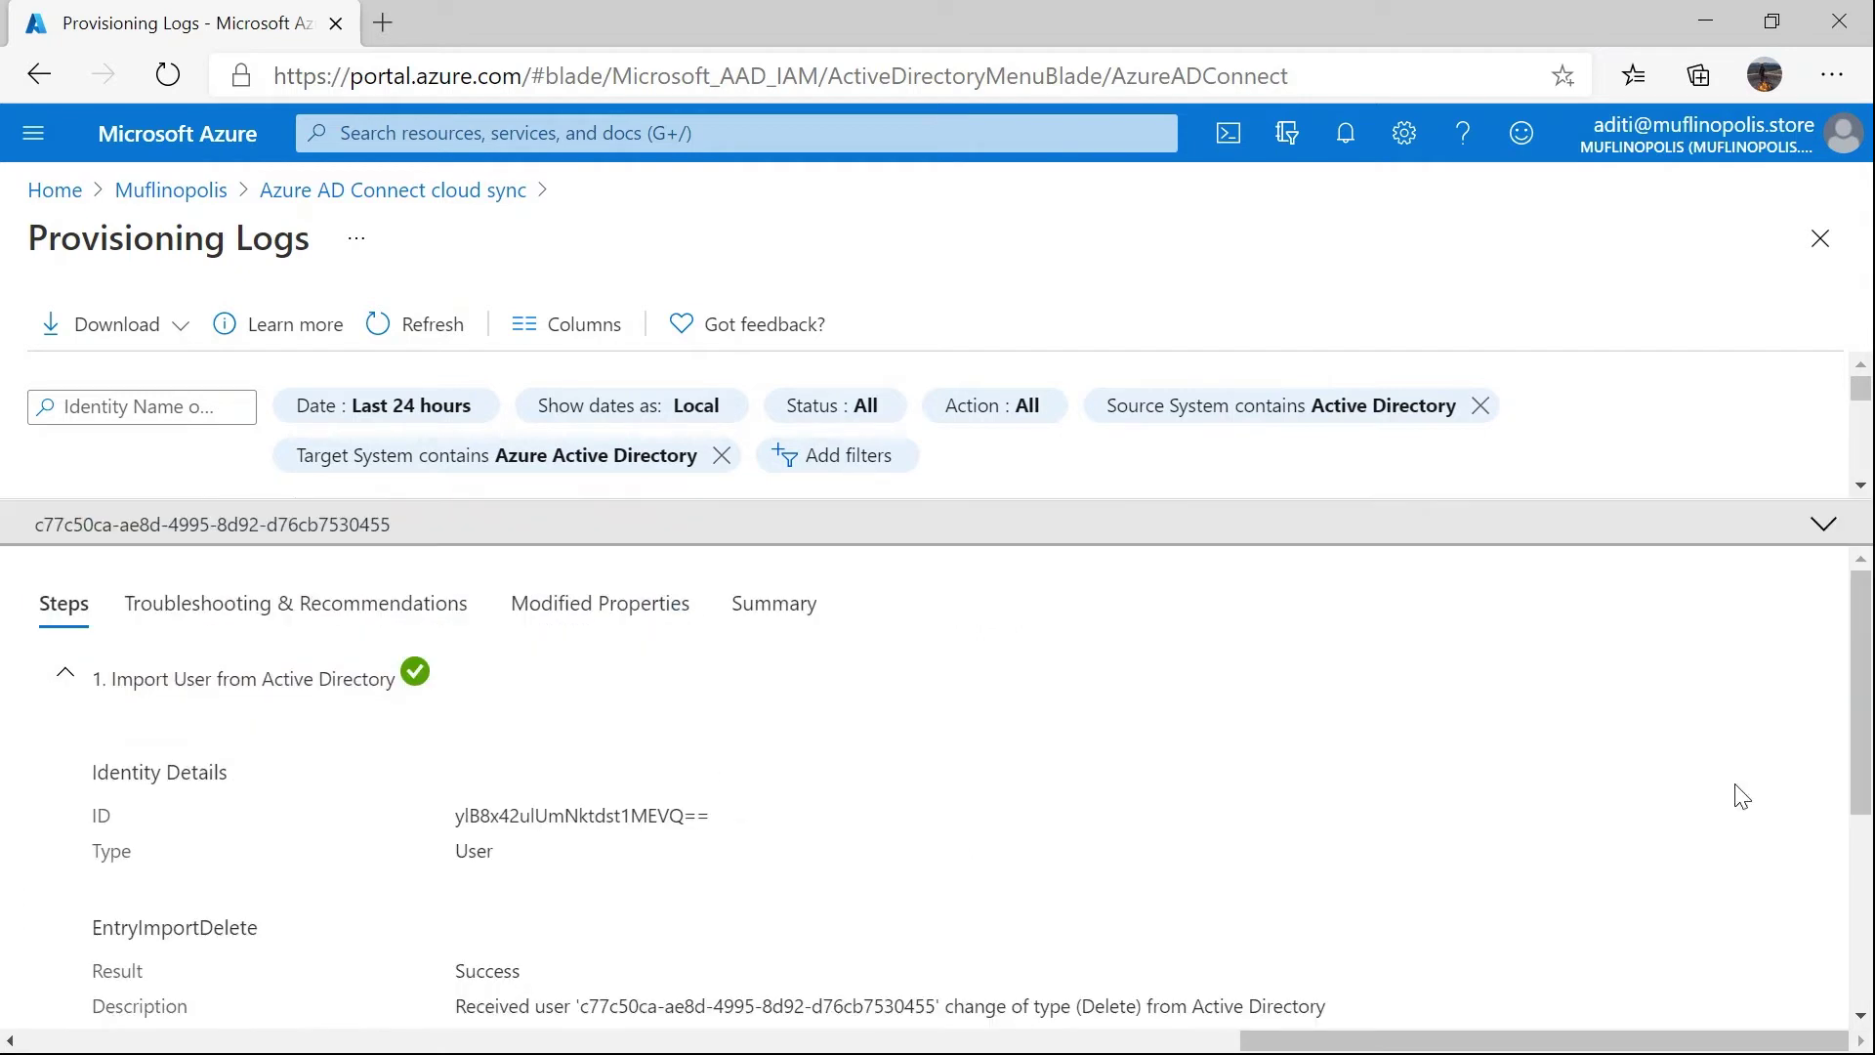
pyautogui.moveTo(1863, 772); pyautogui.dragTo(1870, 911)
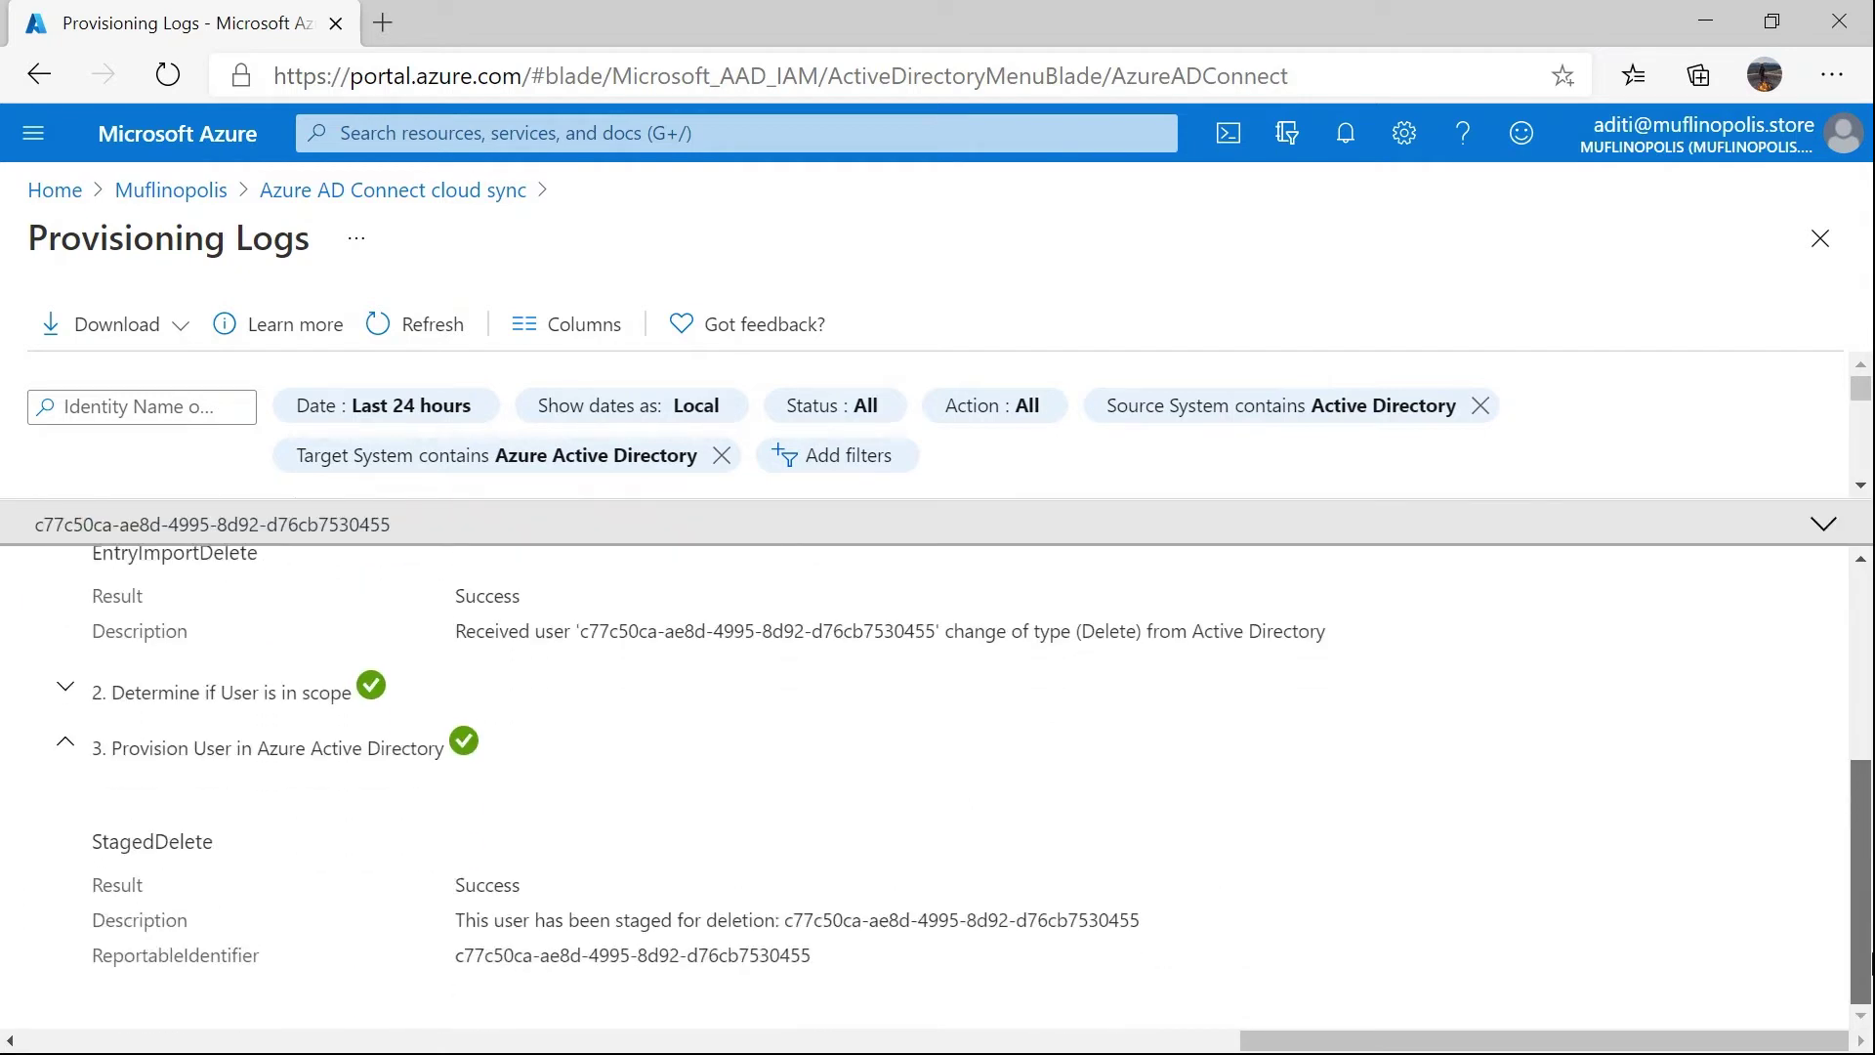
pyautogui.moveTo(791, 920); pyautogui.dragTo(1134, 882)
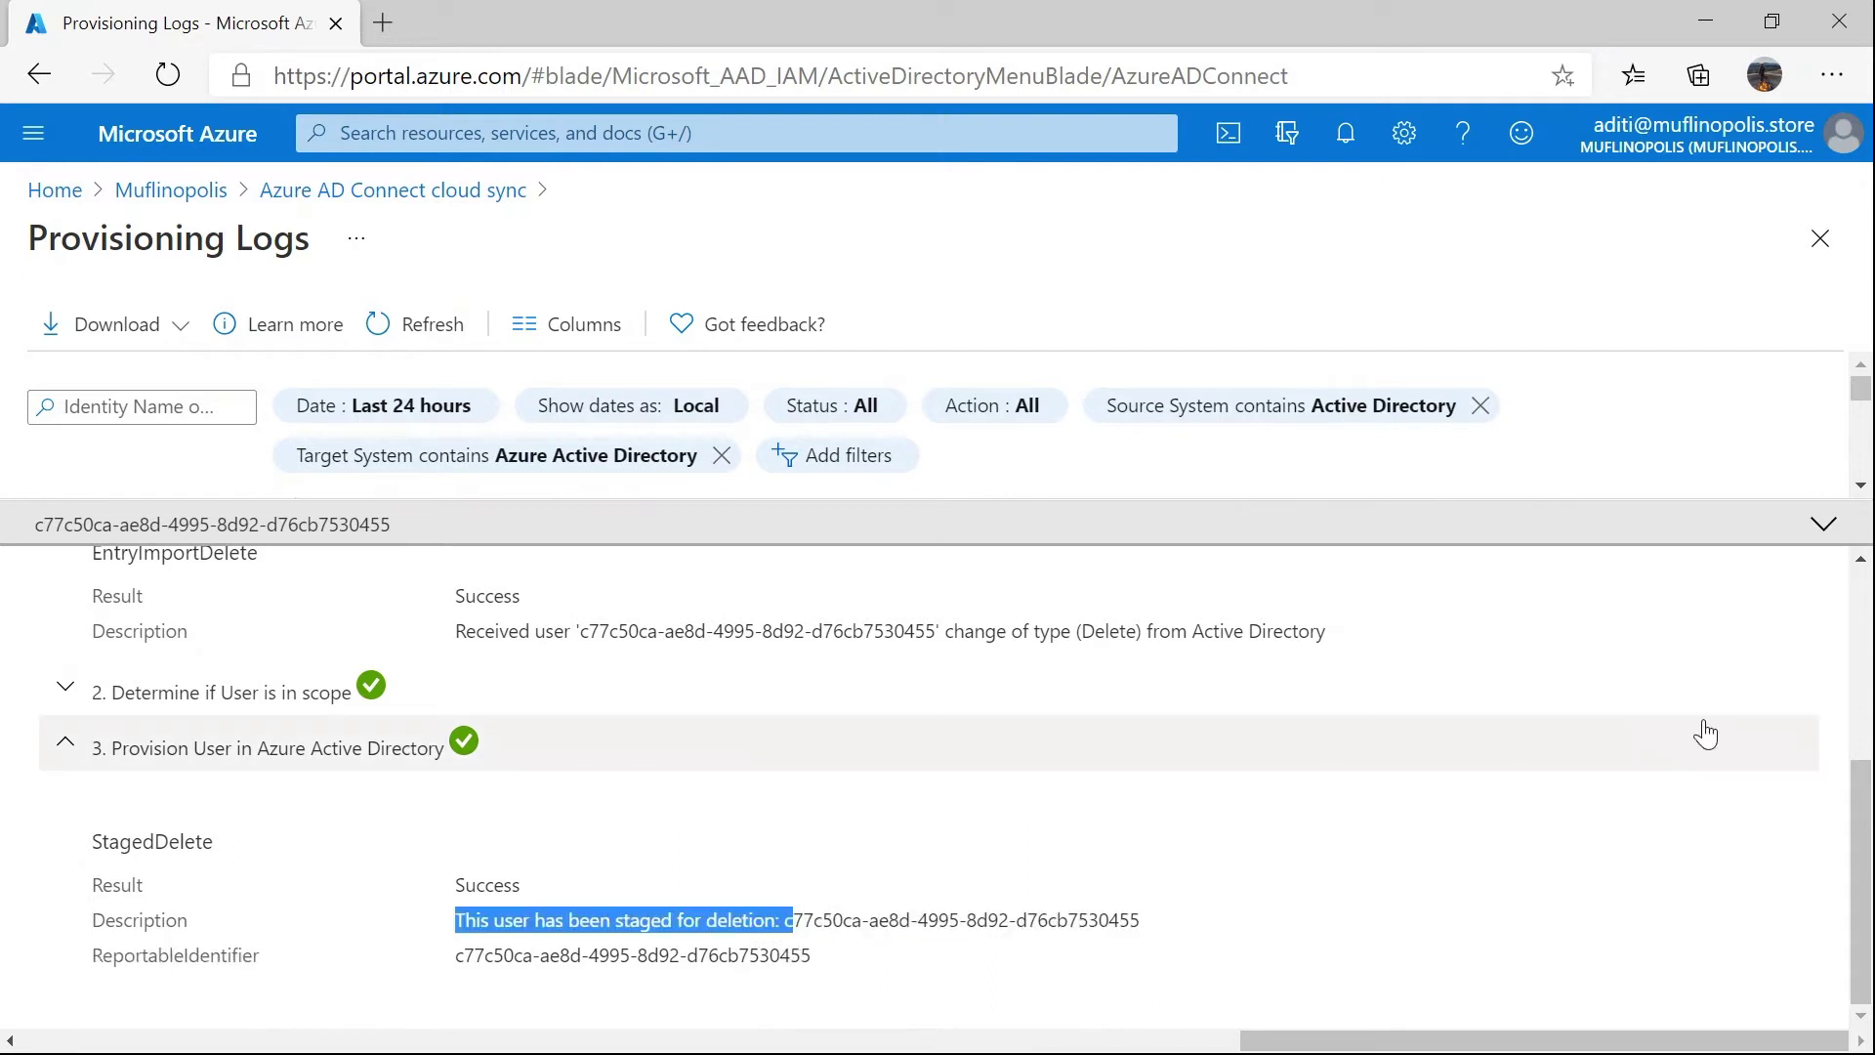
# Collapse the log entry details and go back to the cloud sync overview.
pyautogui.click(1826, 525)
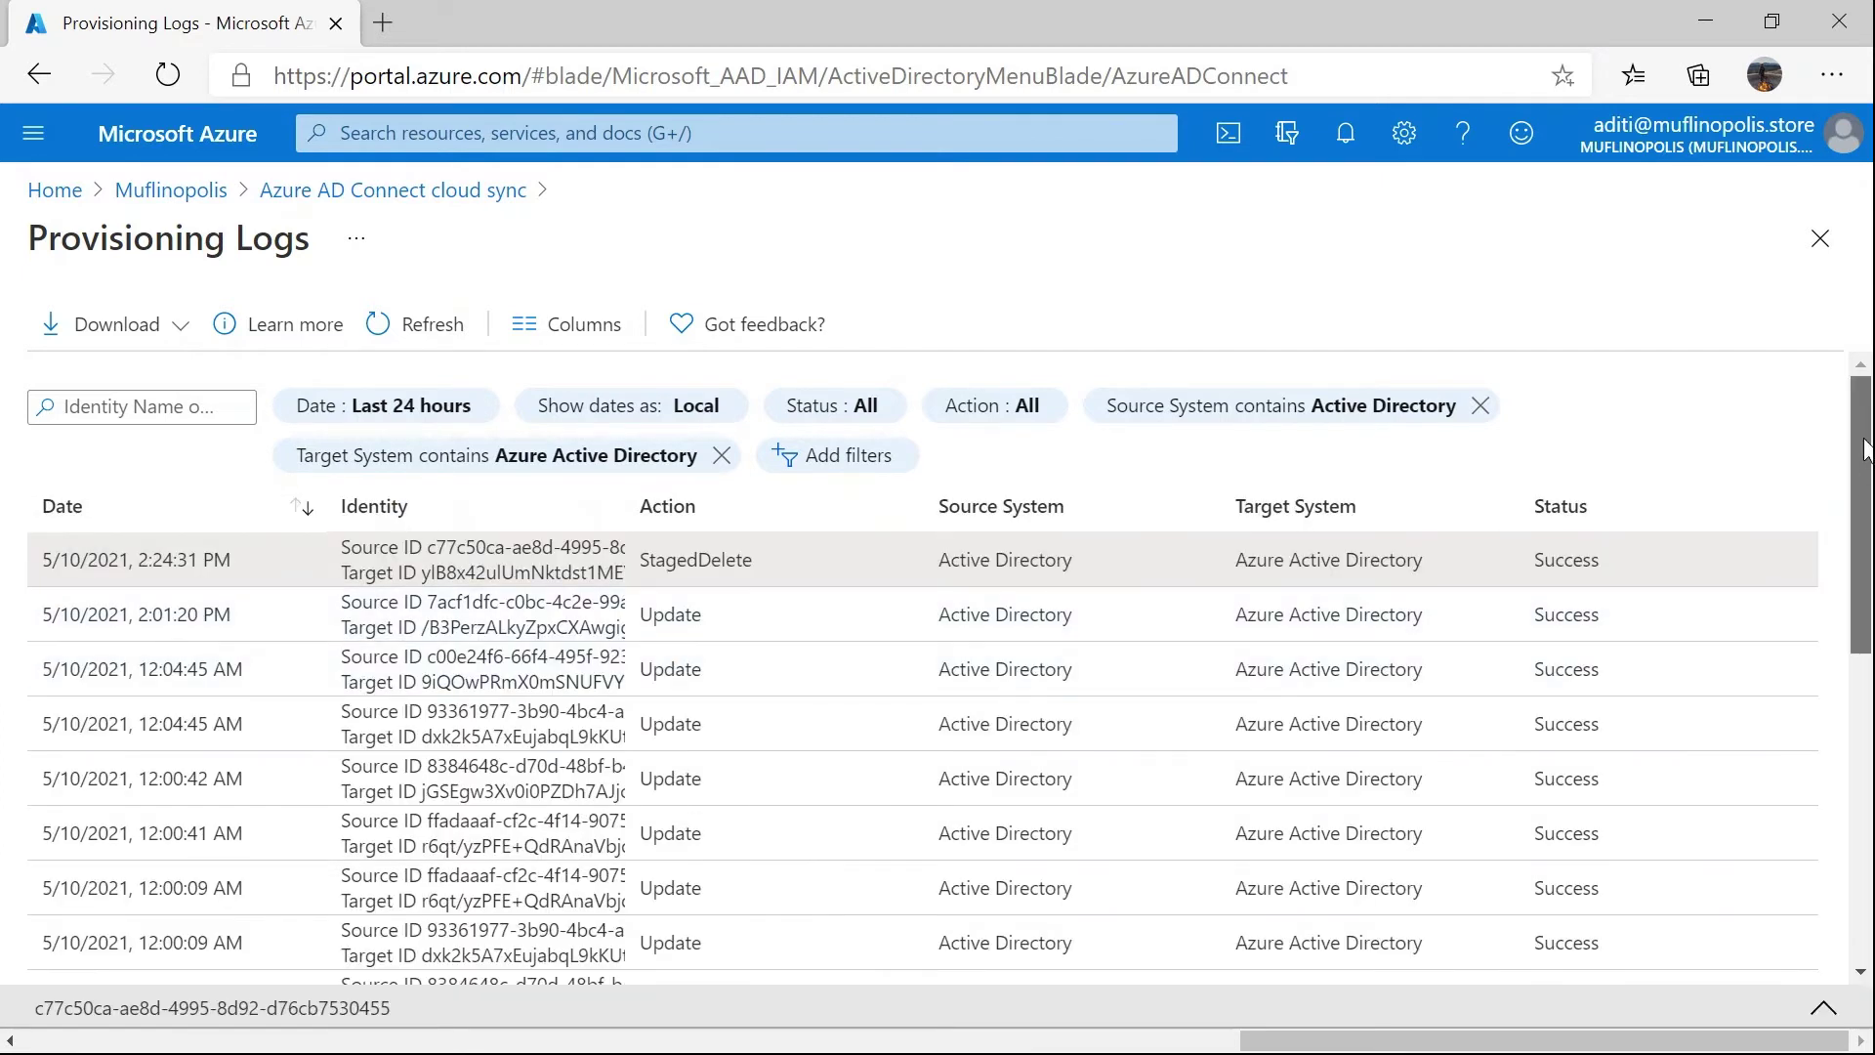
pyautogui.click(438, 354)
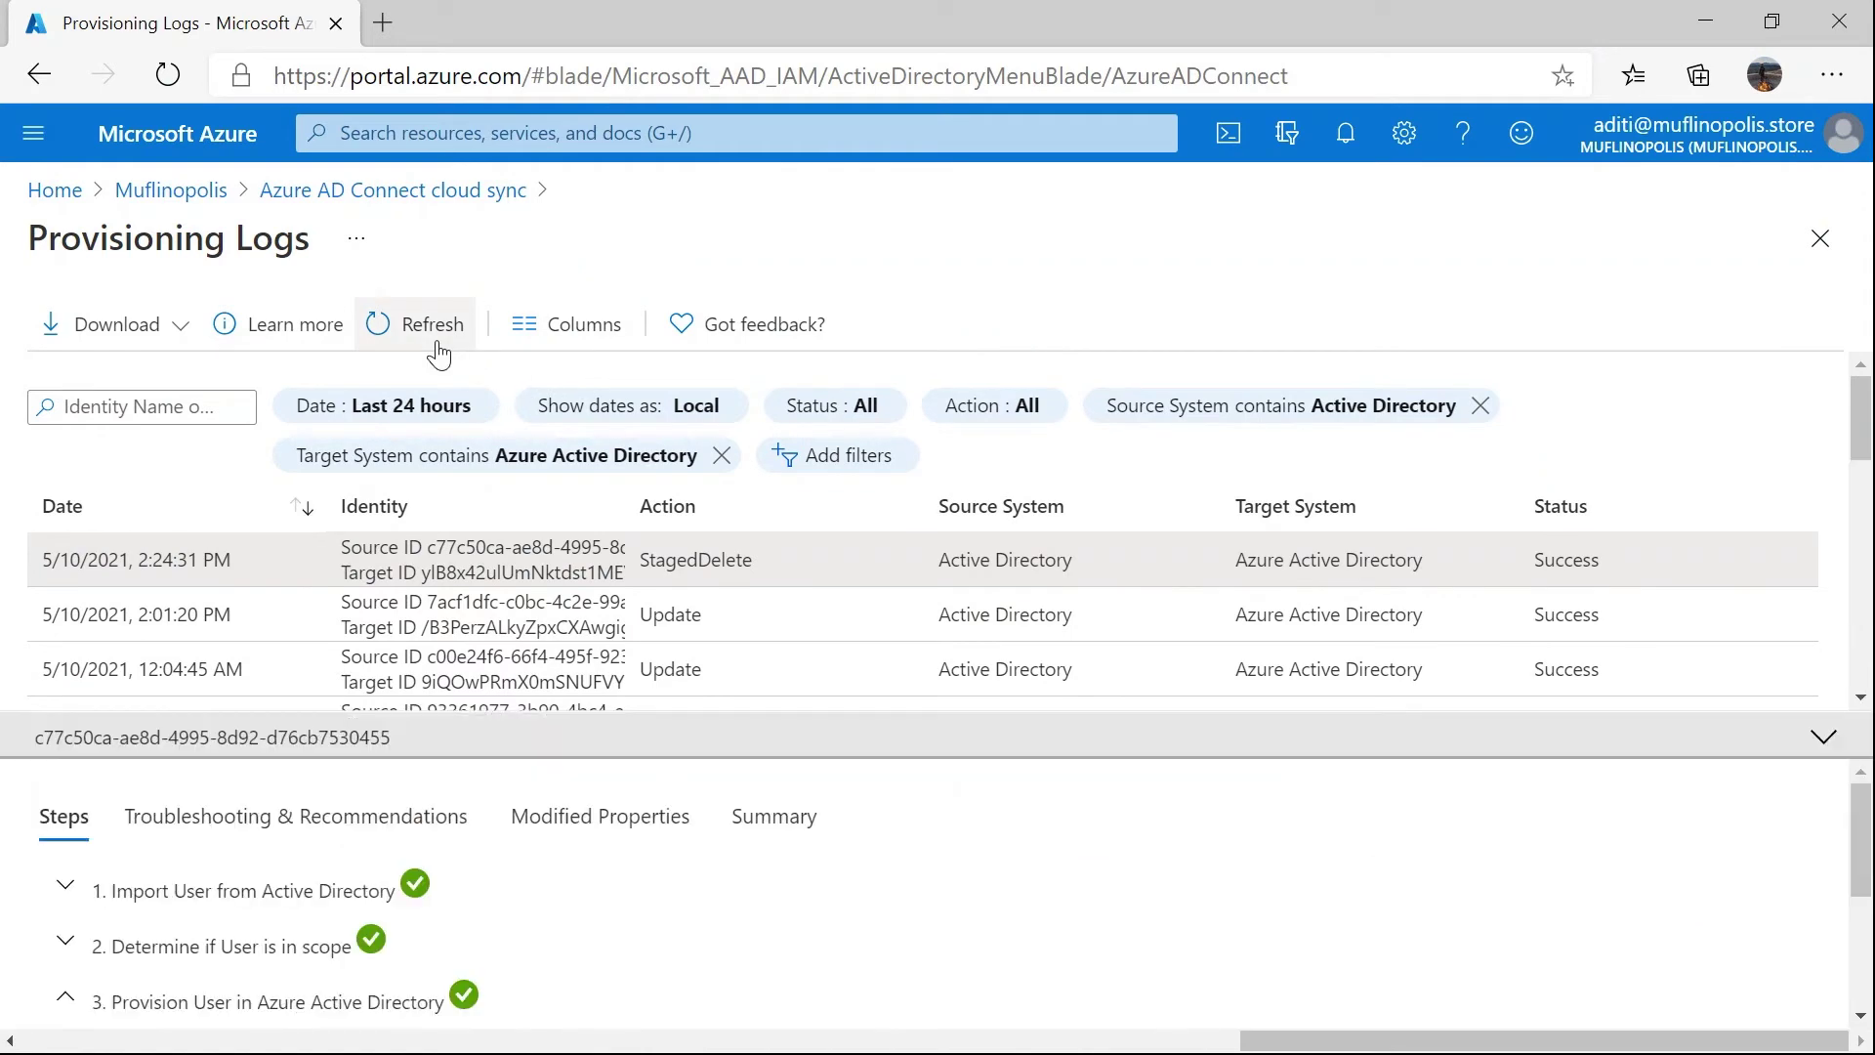
pyautogui.click(1814, 532)
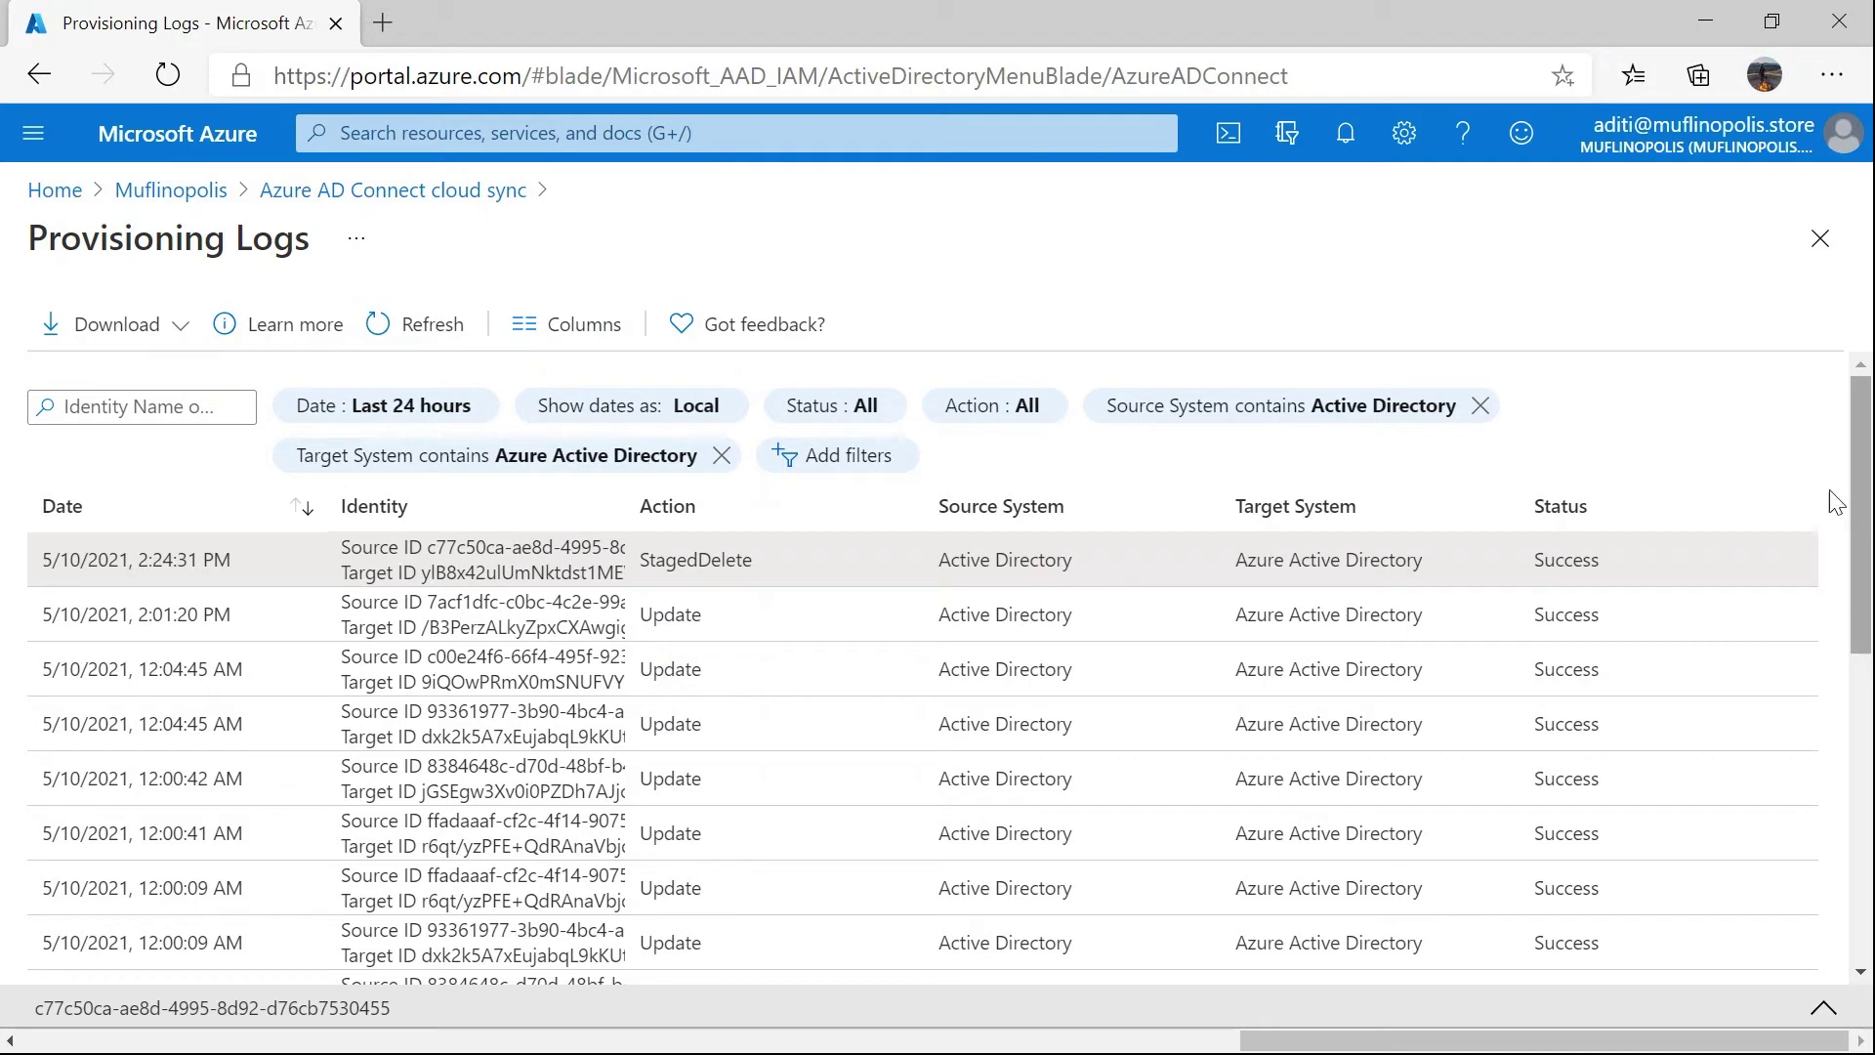
pyautogui.click(357, 193)
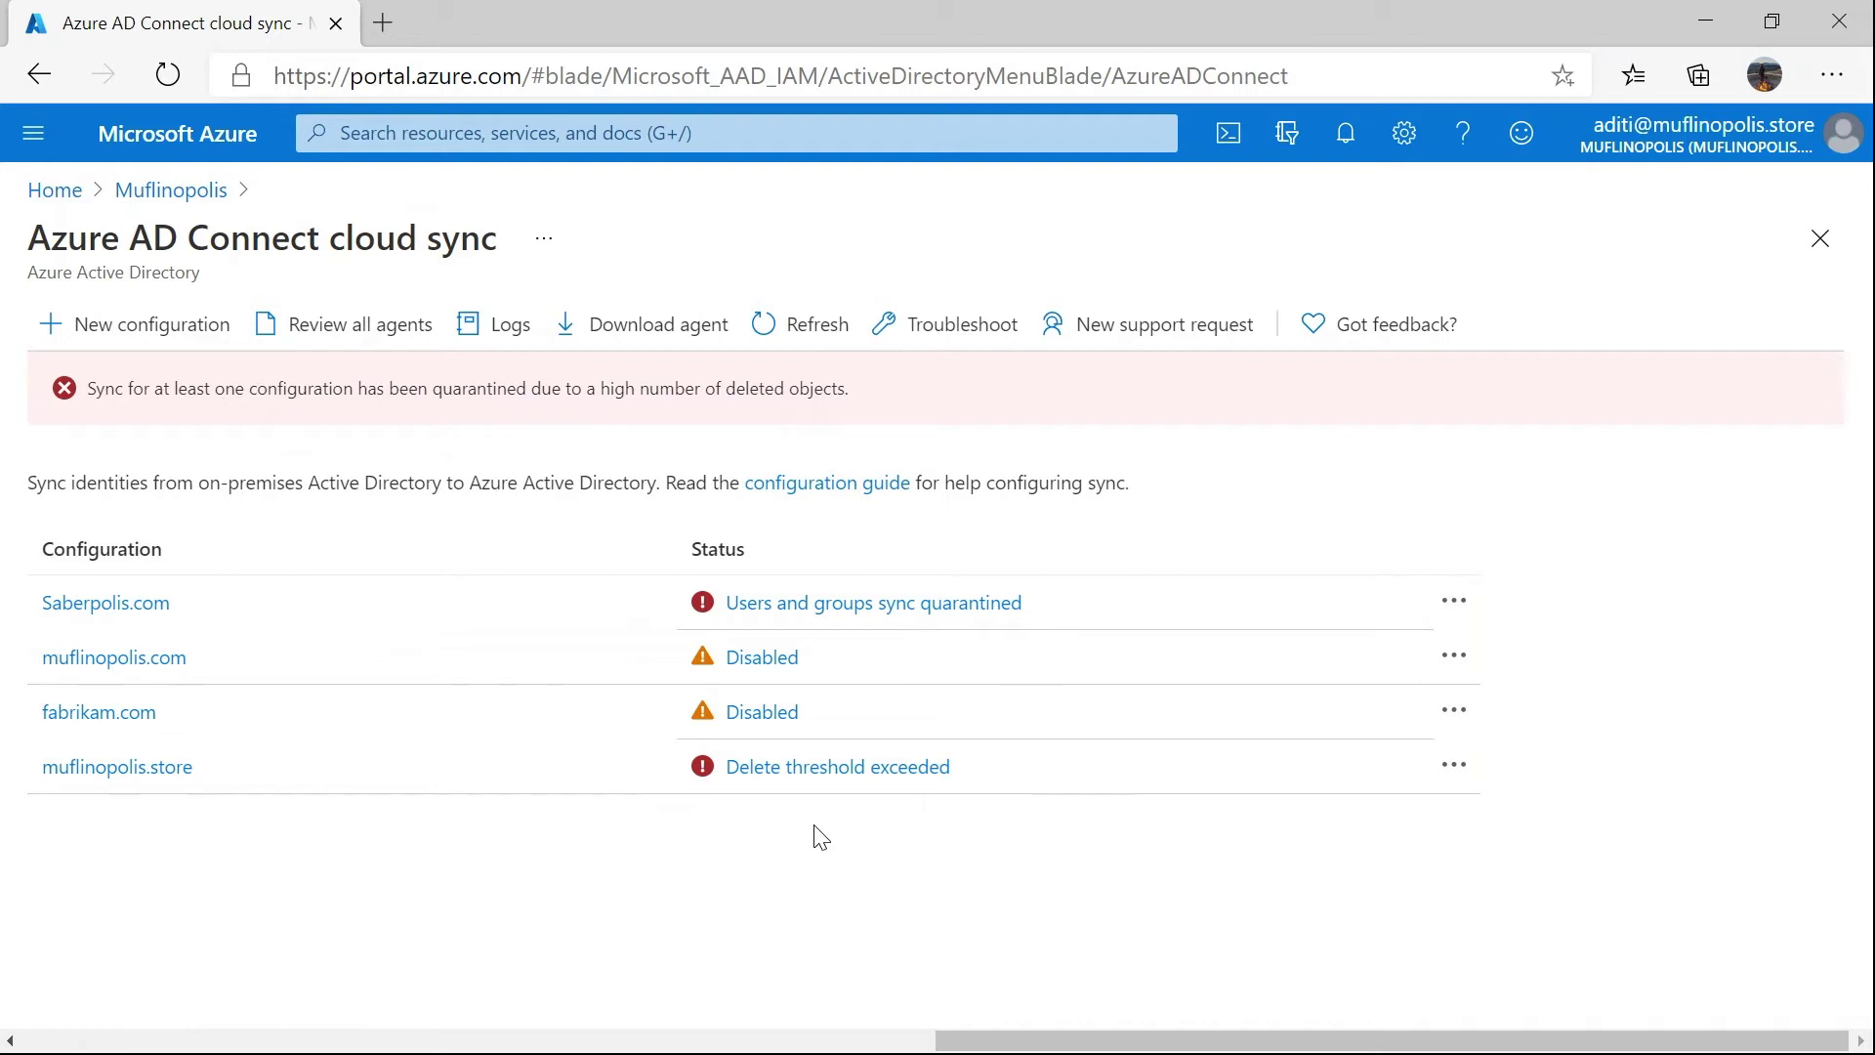
pyautogui.click(489, 328)
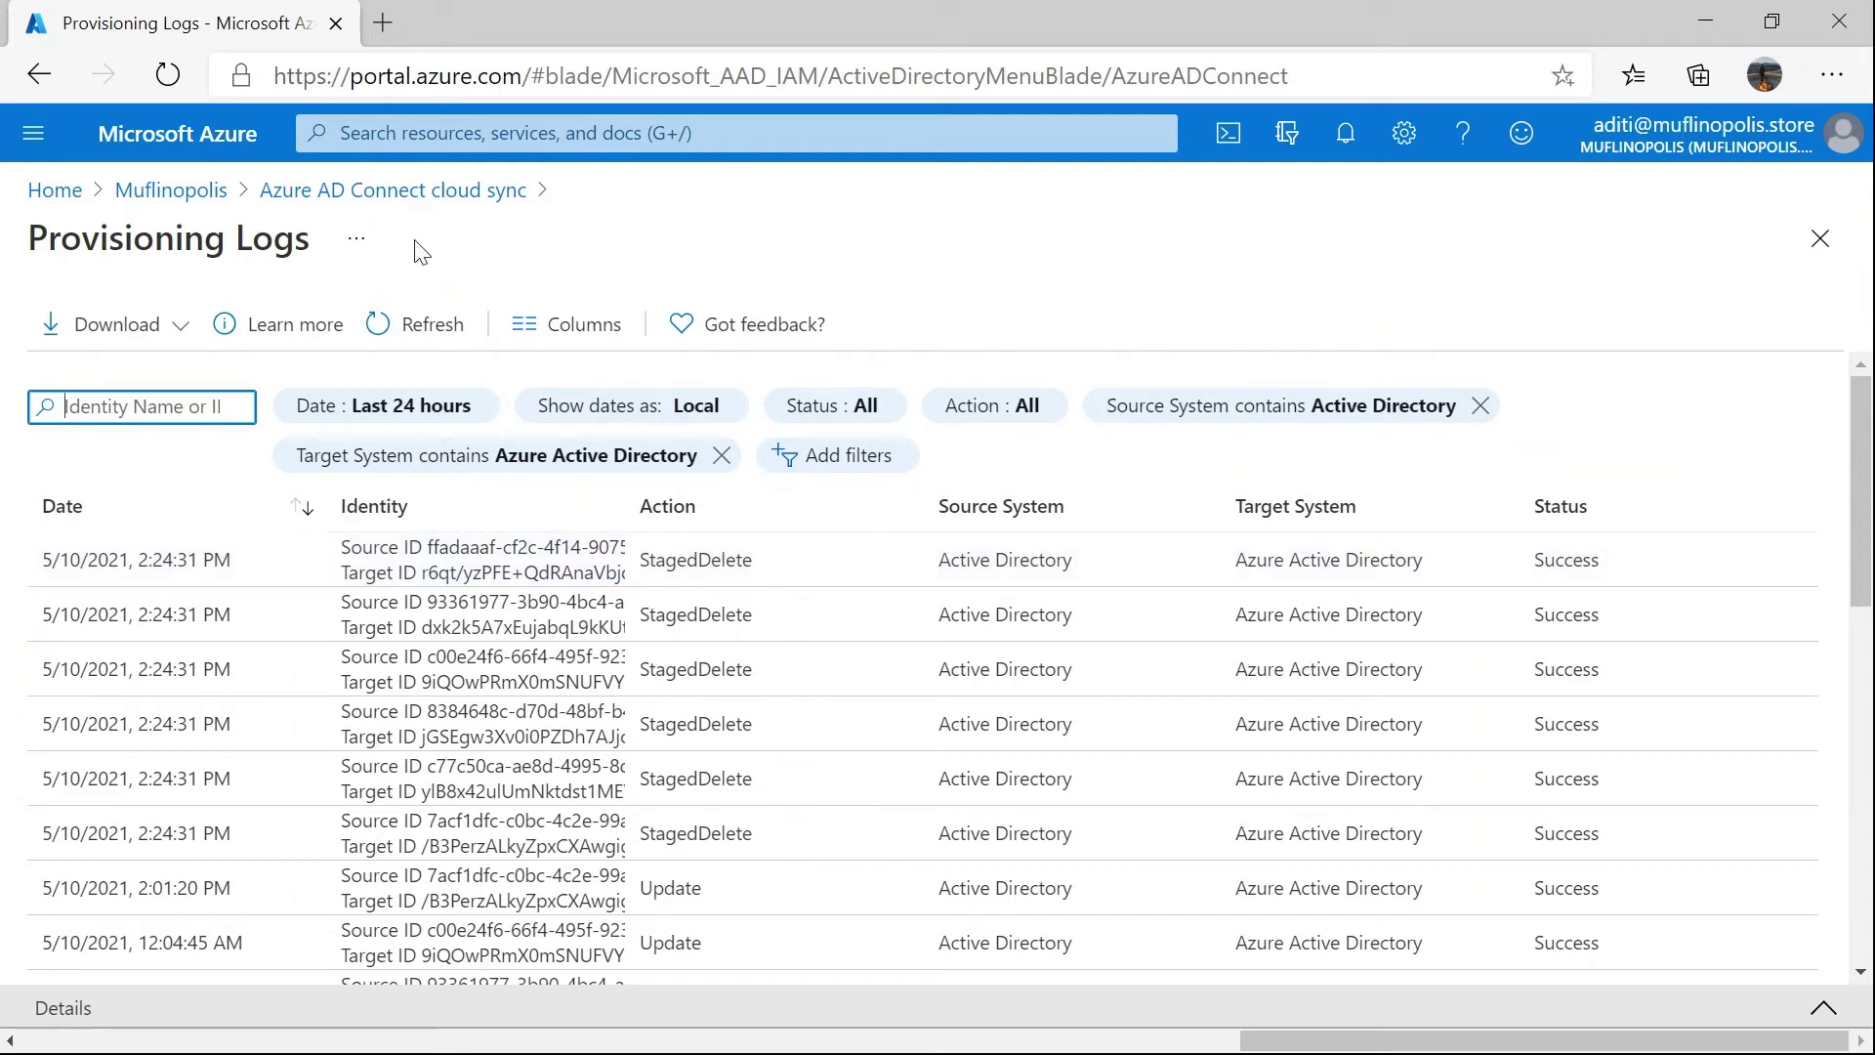
pyautogui.click(432, 193)
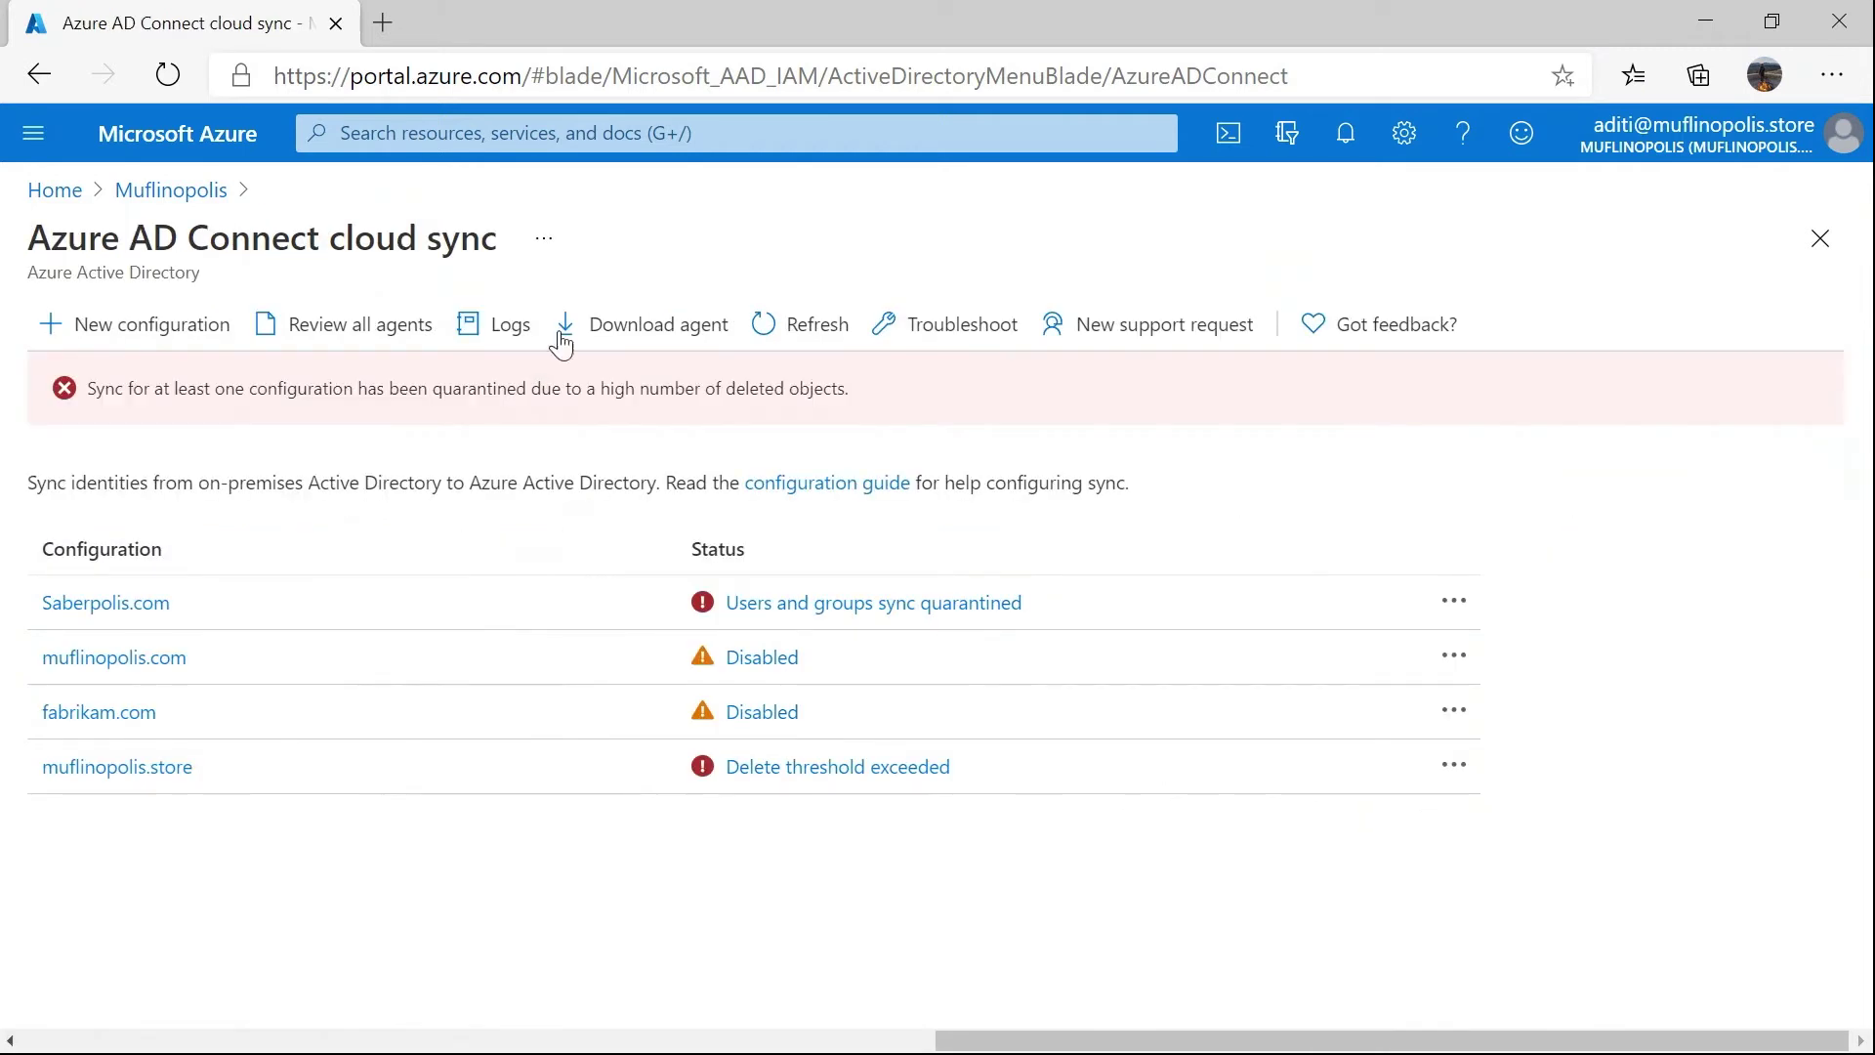
# Allow deletes for the quarantined muflinopolis.store configuration and confirm the object deletion.
pyautogui.click(1456, 774)
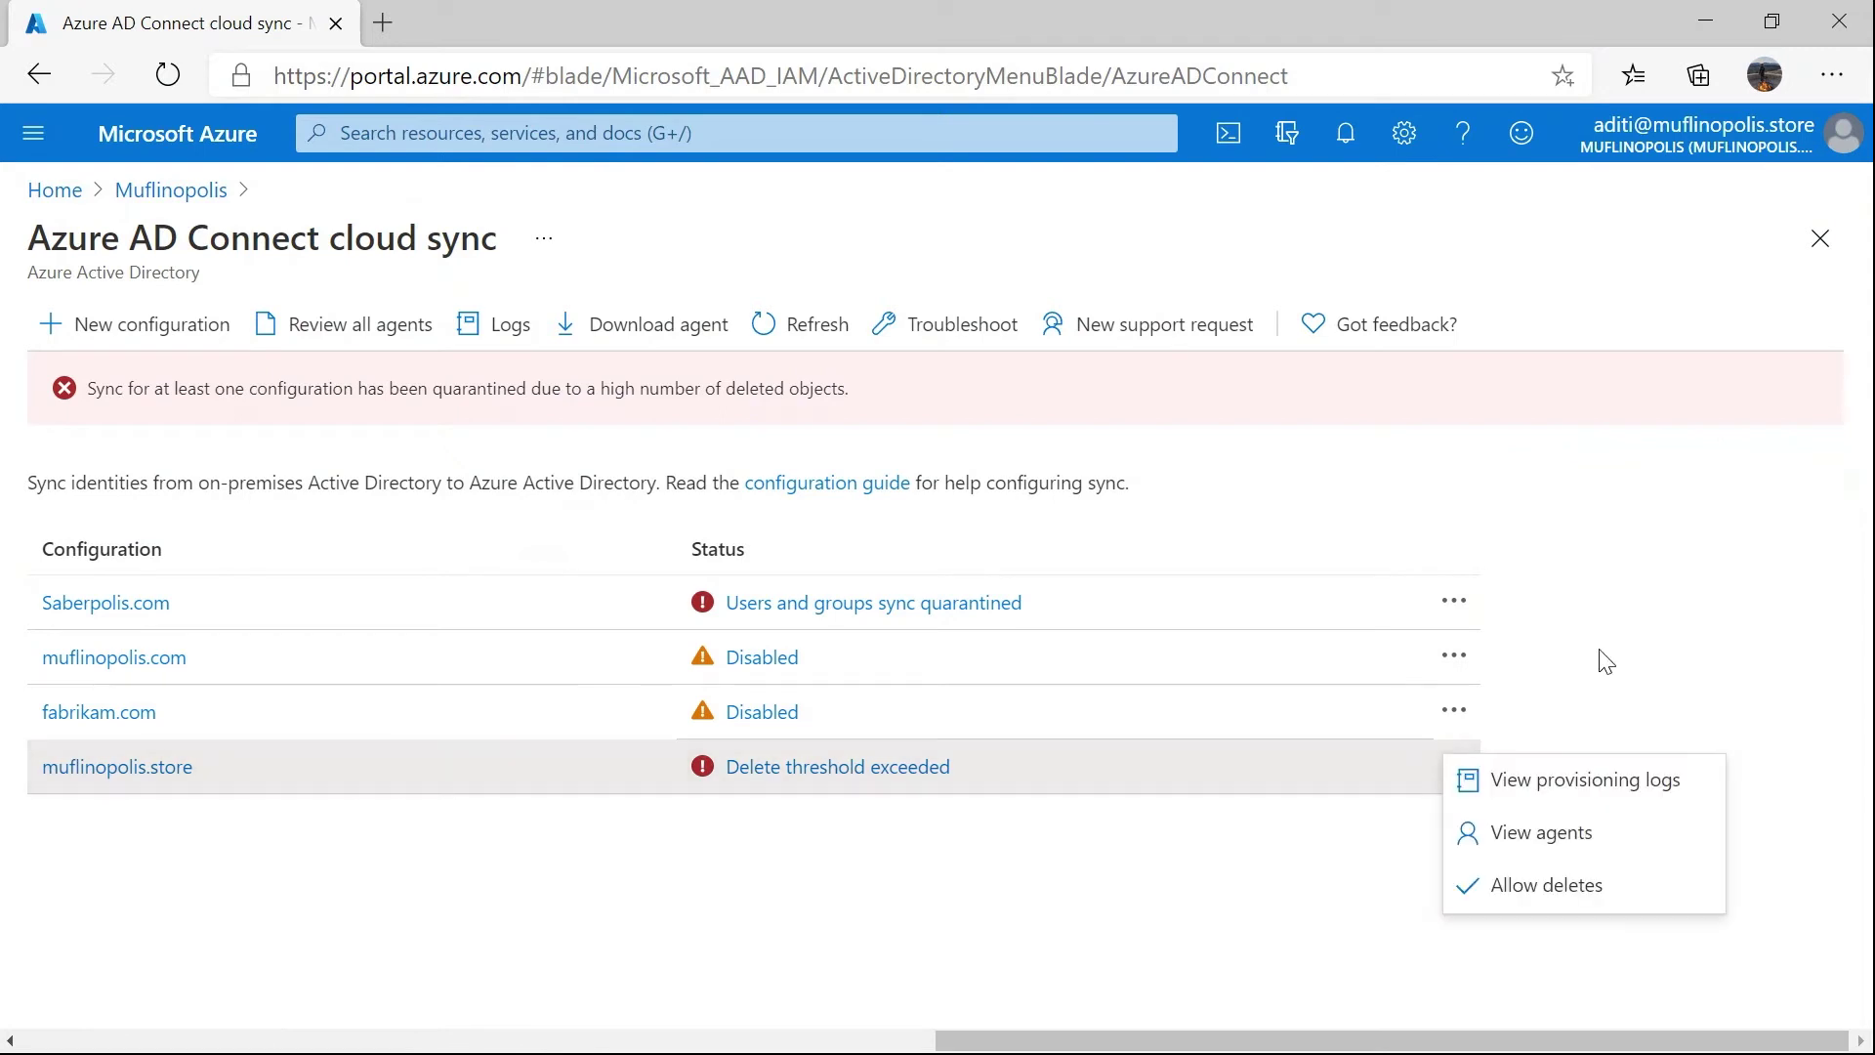
pyautogui.click(1532, 903)
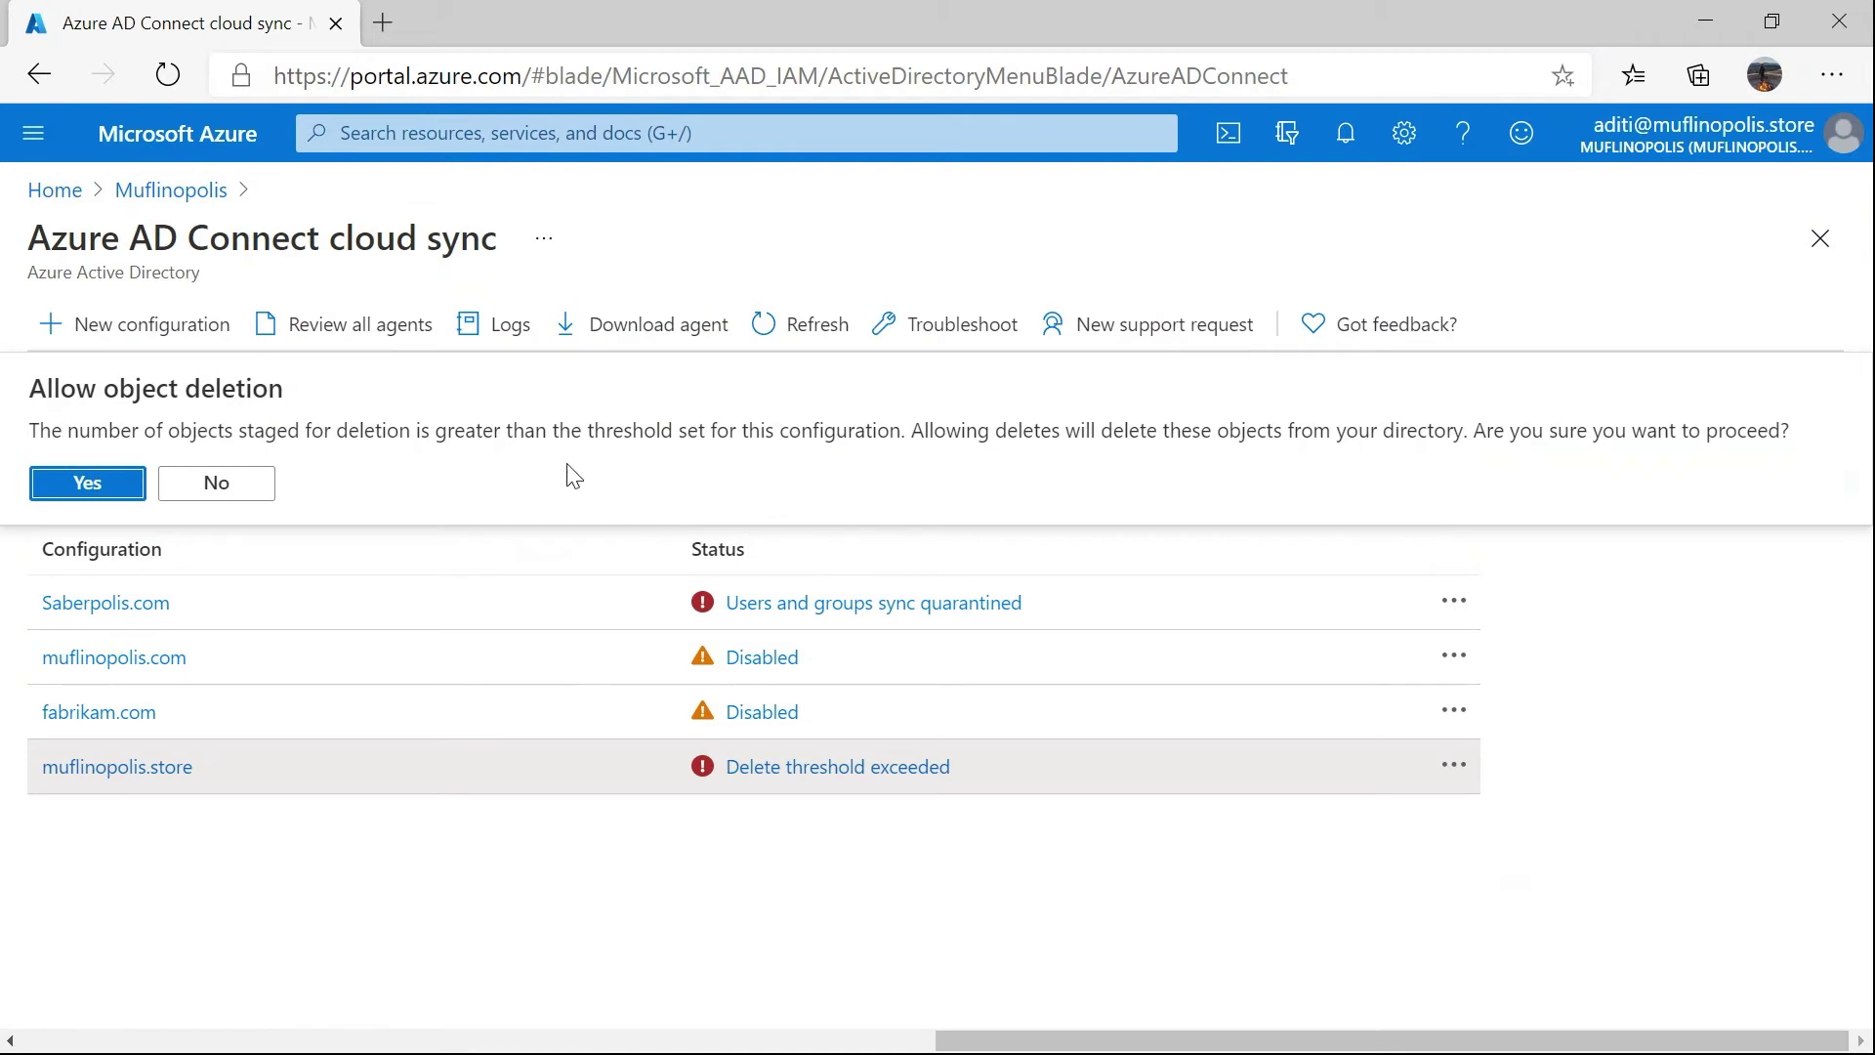
pyautogui.click(87, 483)
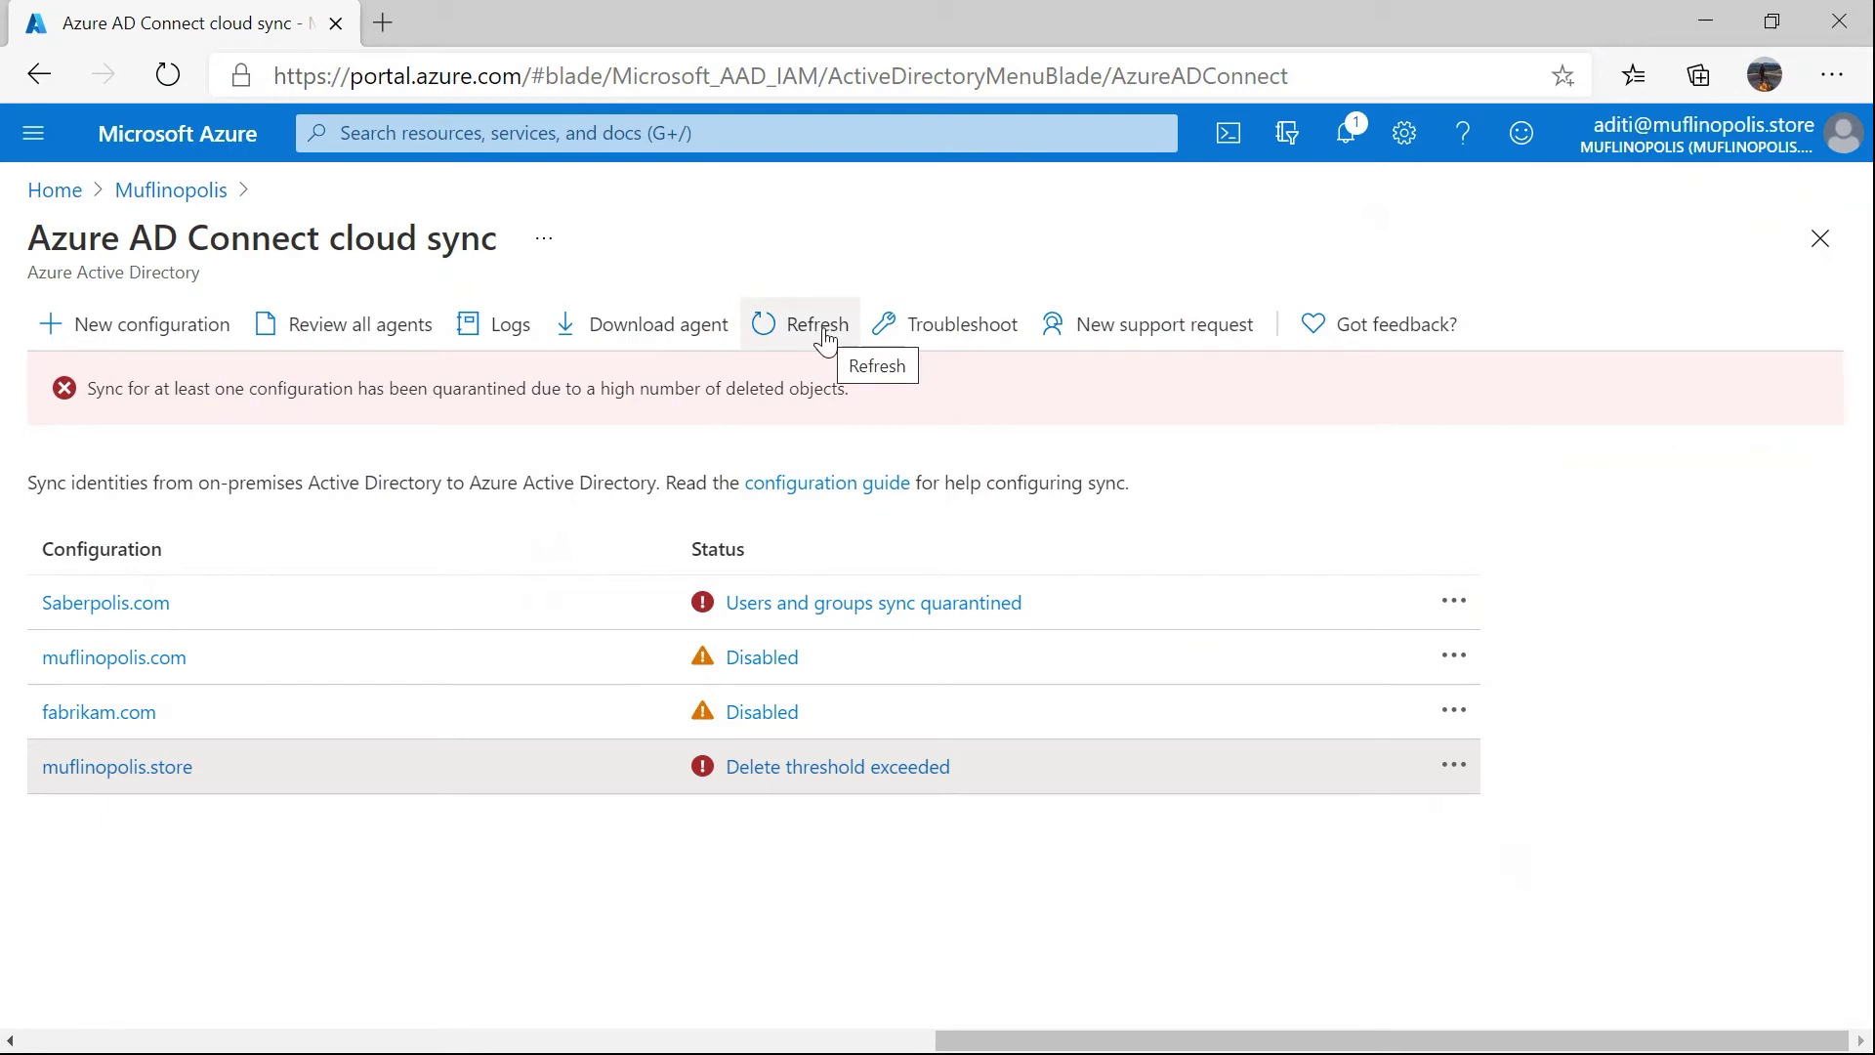
# Refresh the statuses and check muflinopolis.store's Healthy sync status details, including the last successful run.
pyautogui.click(825, 338)
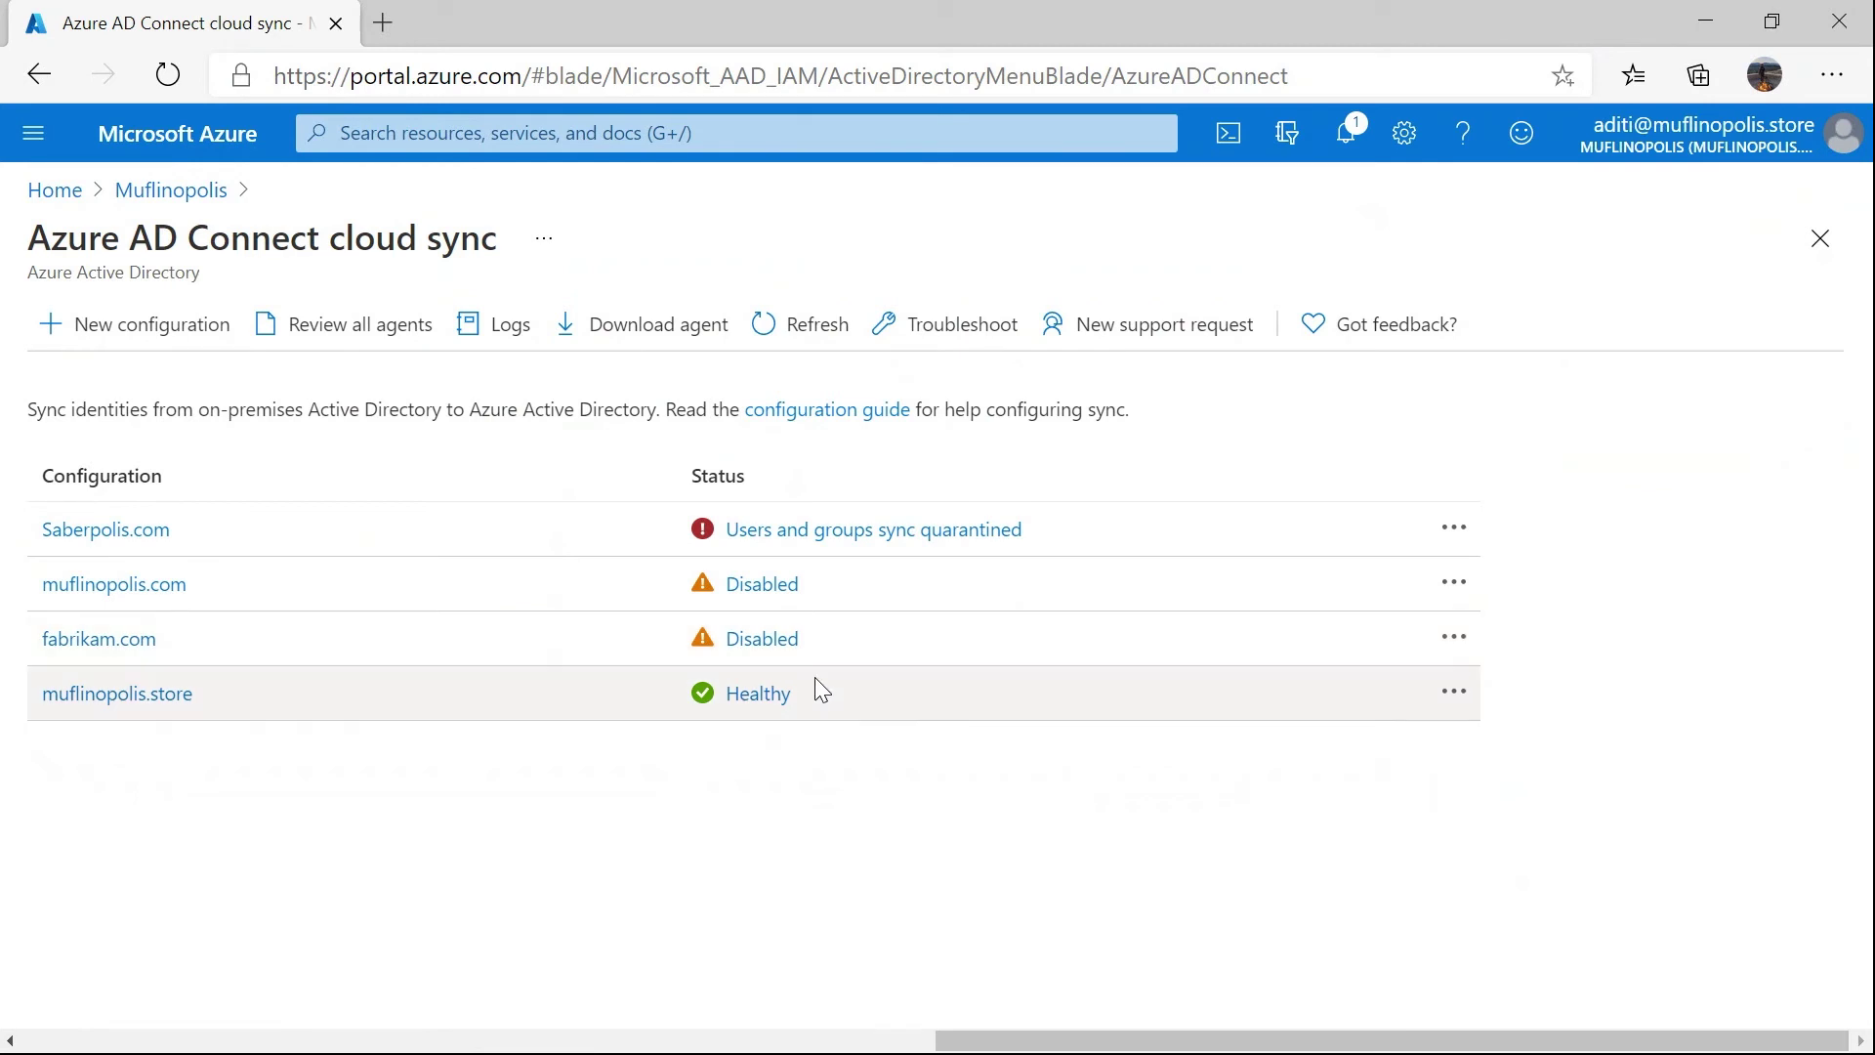
pyautogui.click(767, 698)
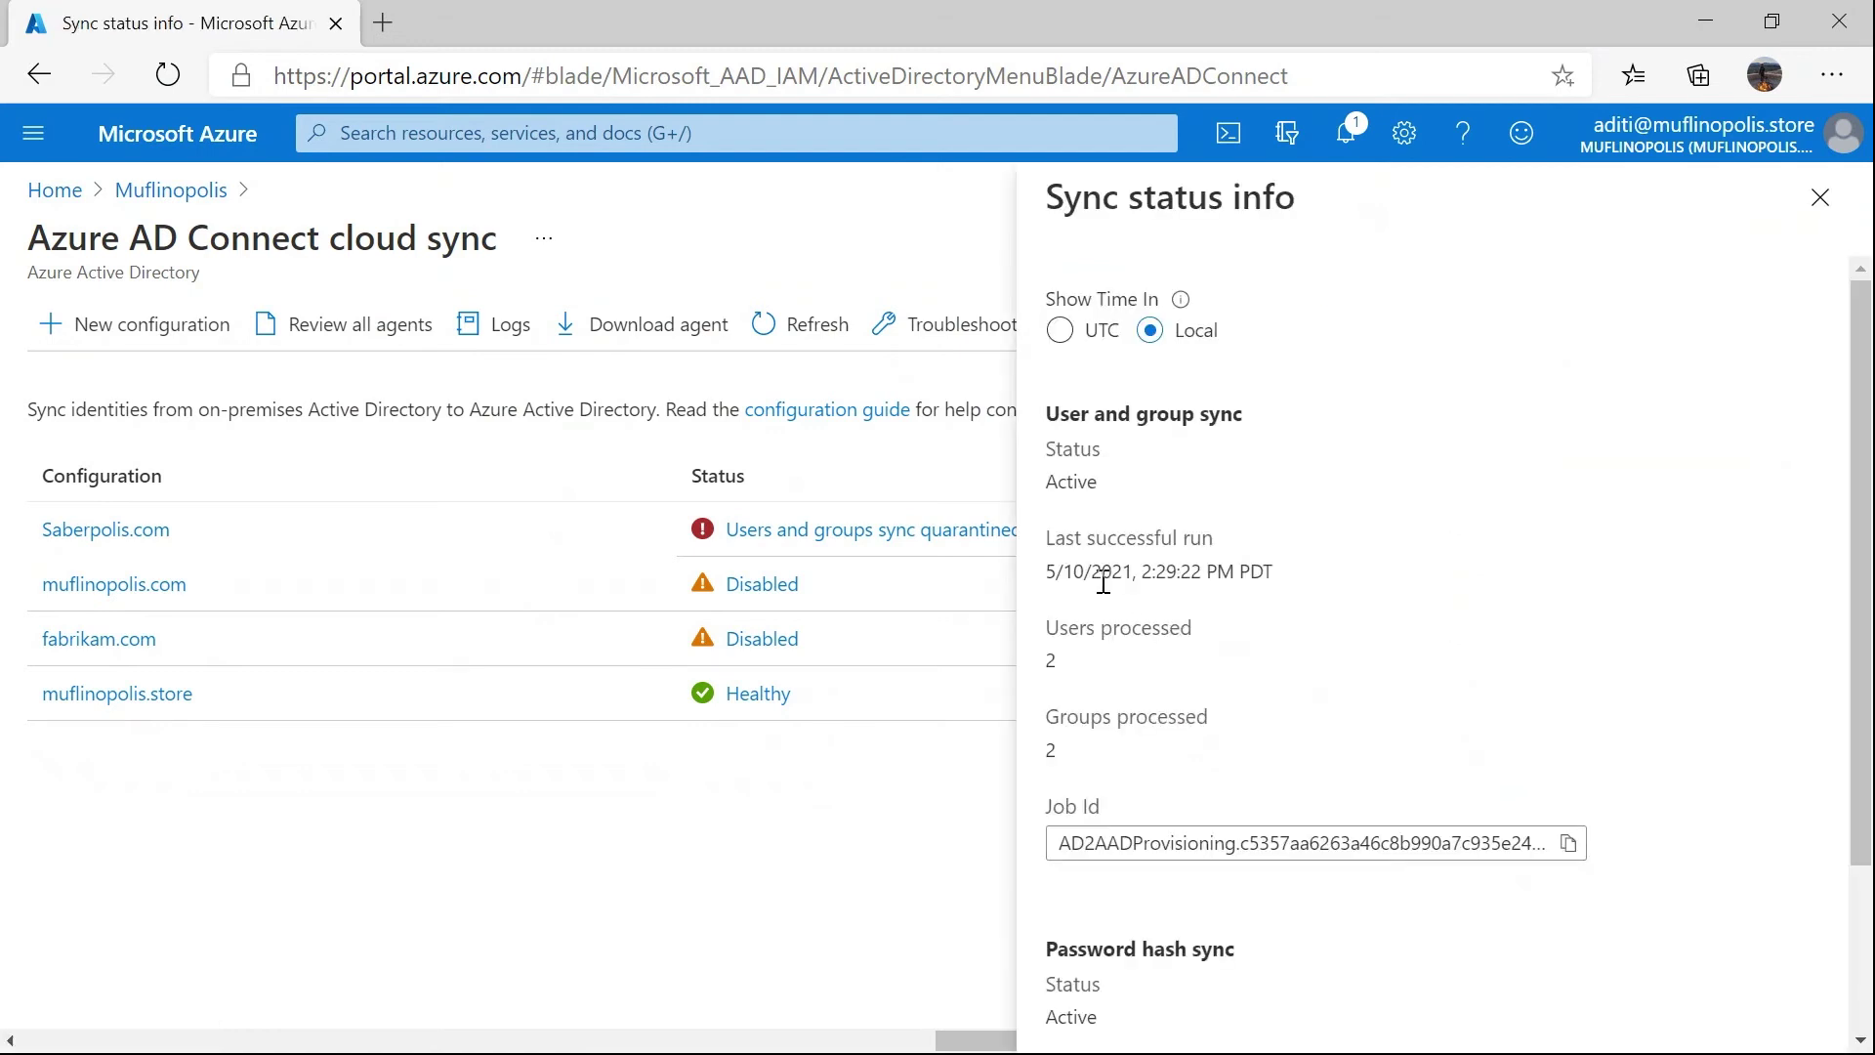
pyautogui.tripleClick(1109, 571)
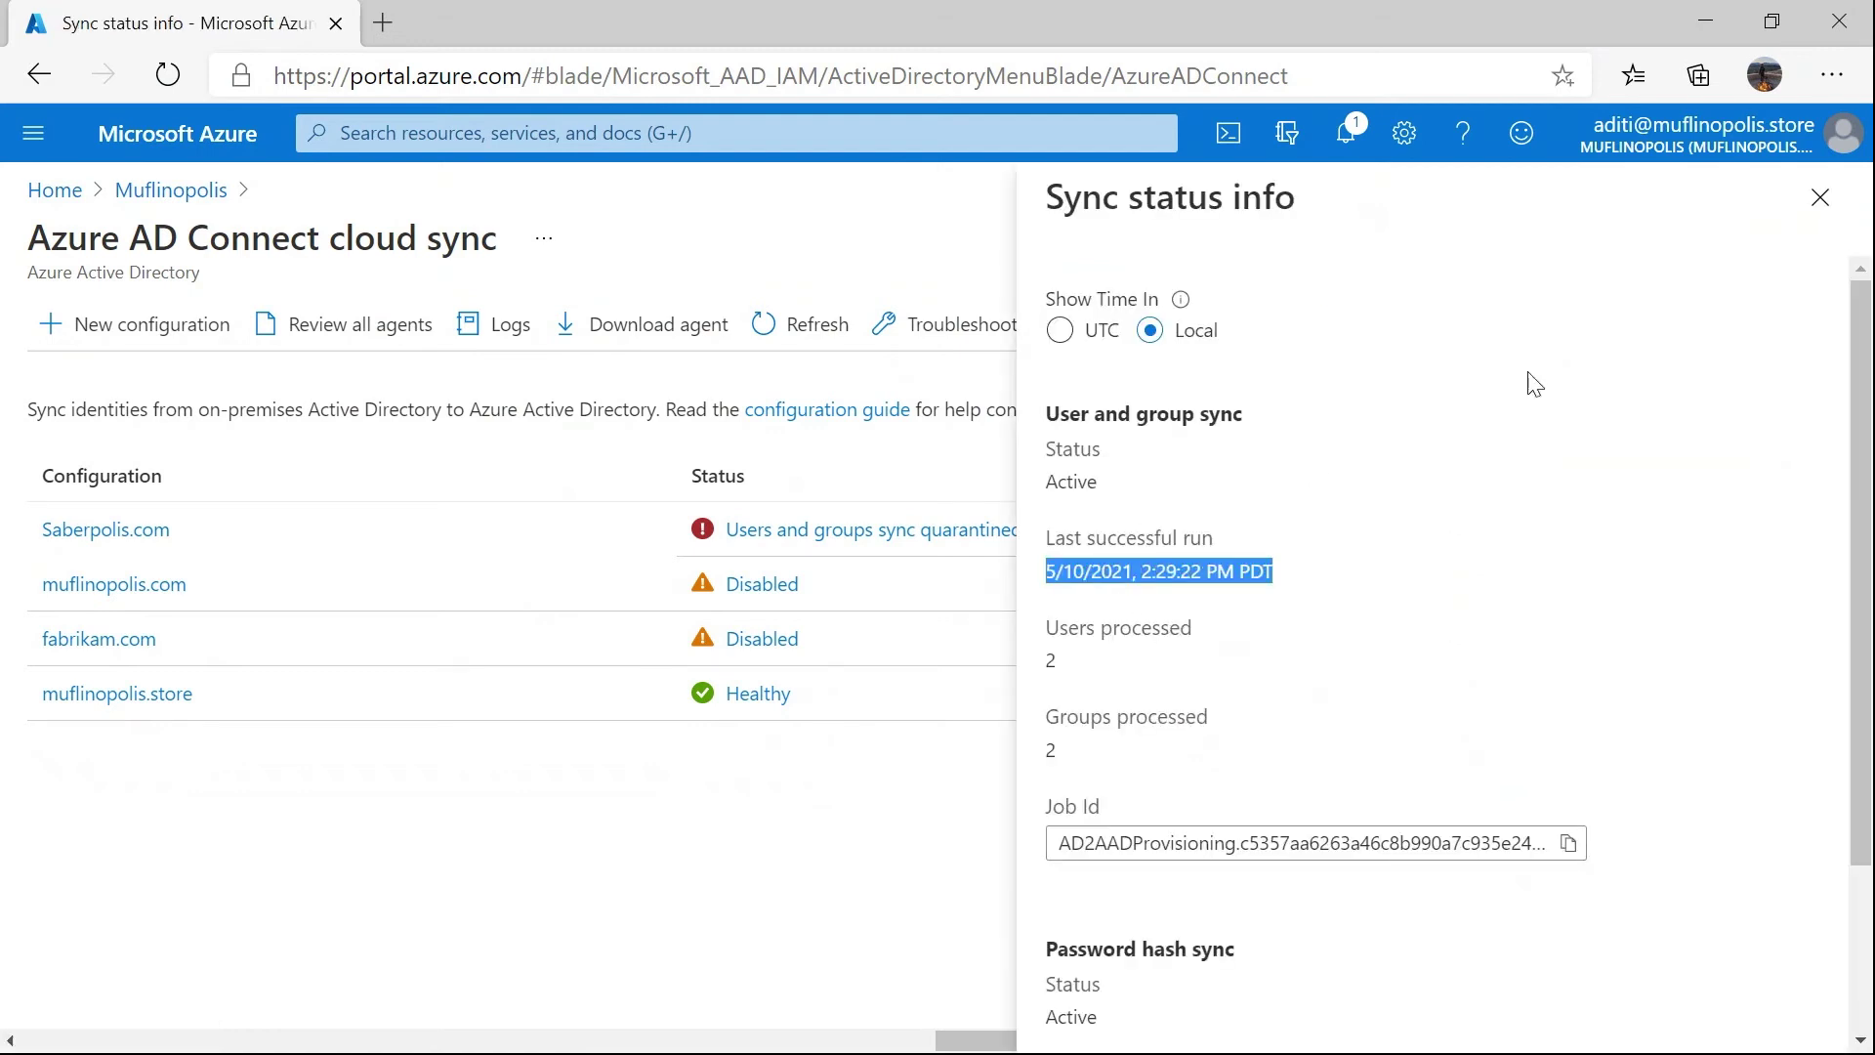
pyautogui.click(1818, 198)
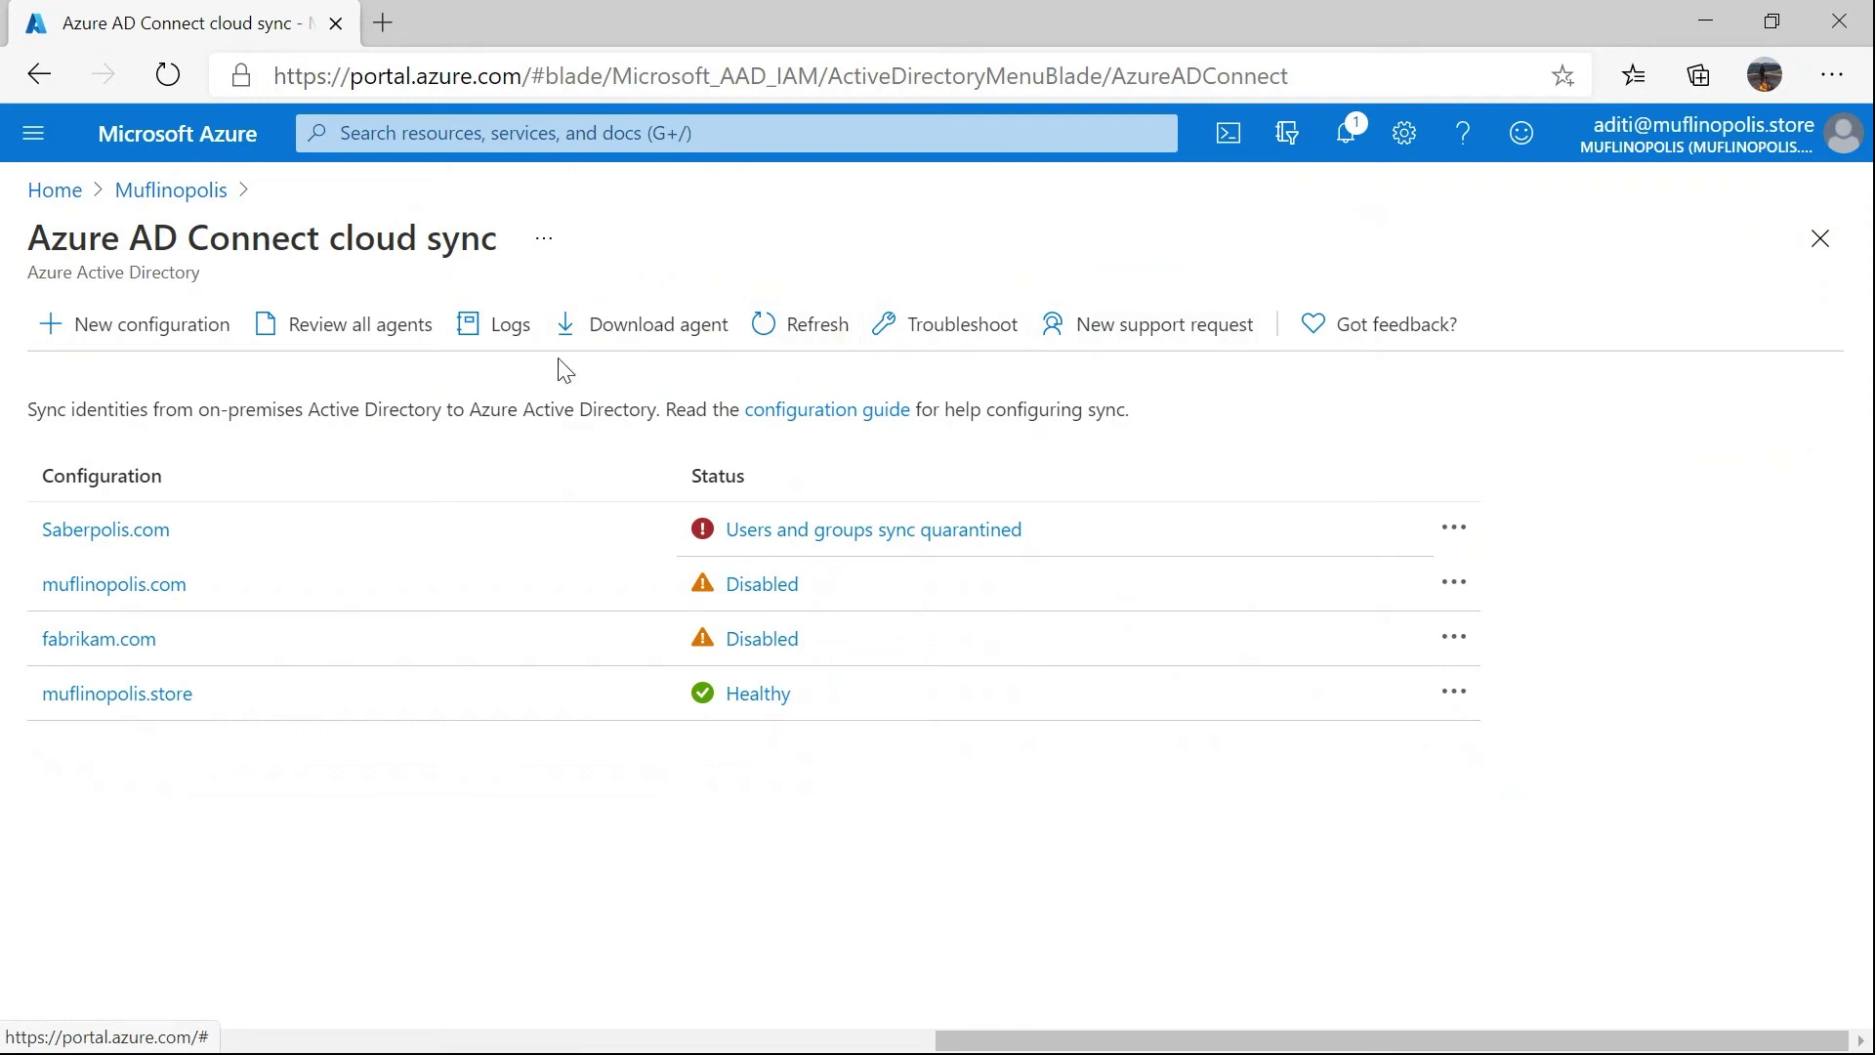
pyautogui.click(500, 332)
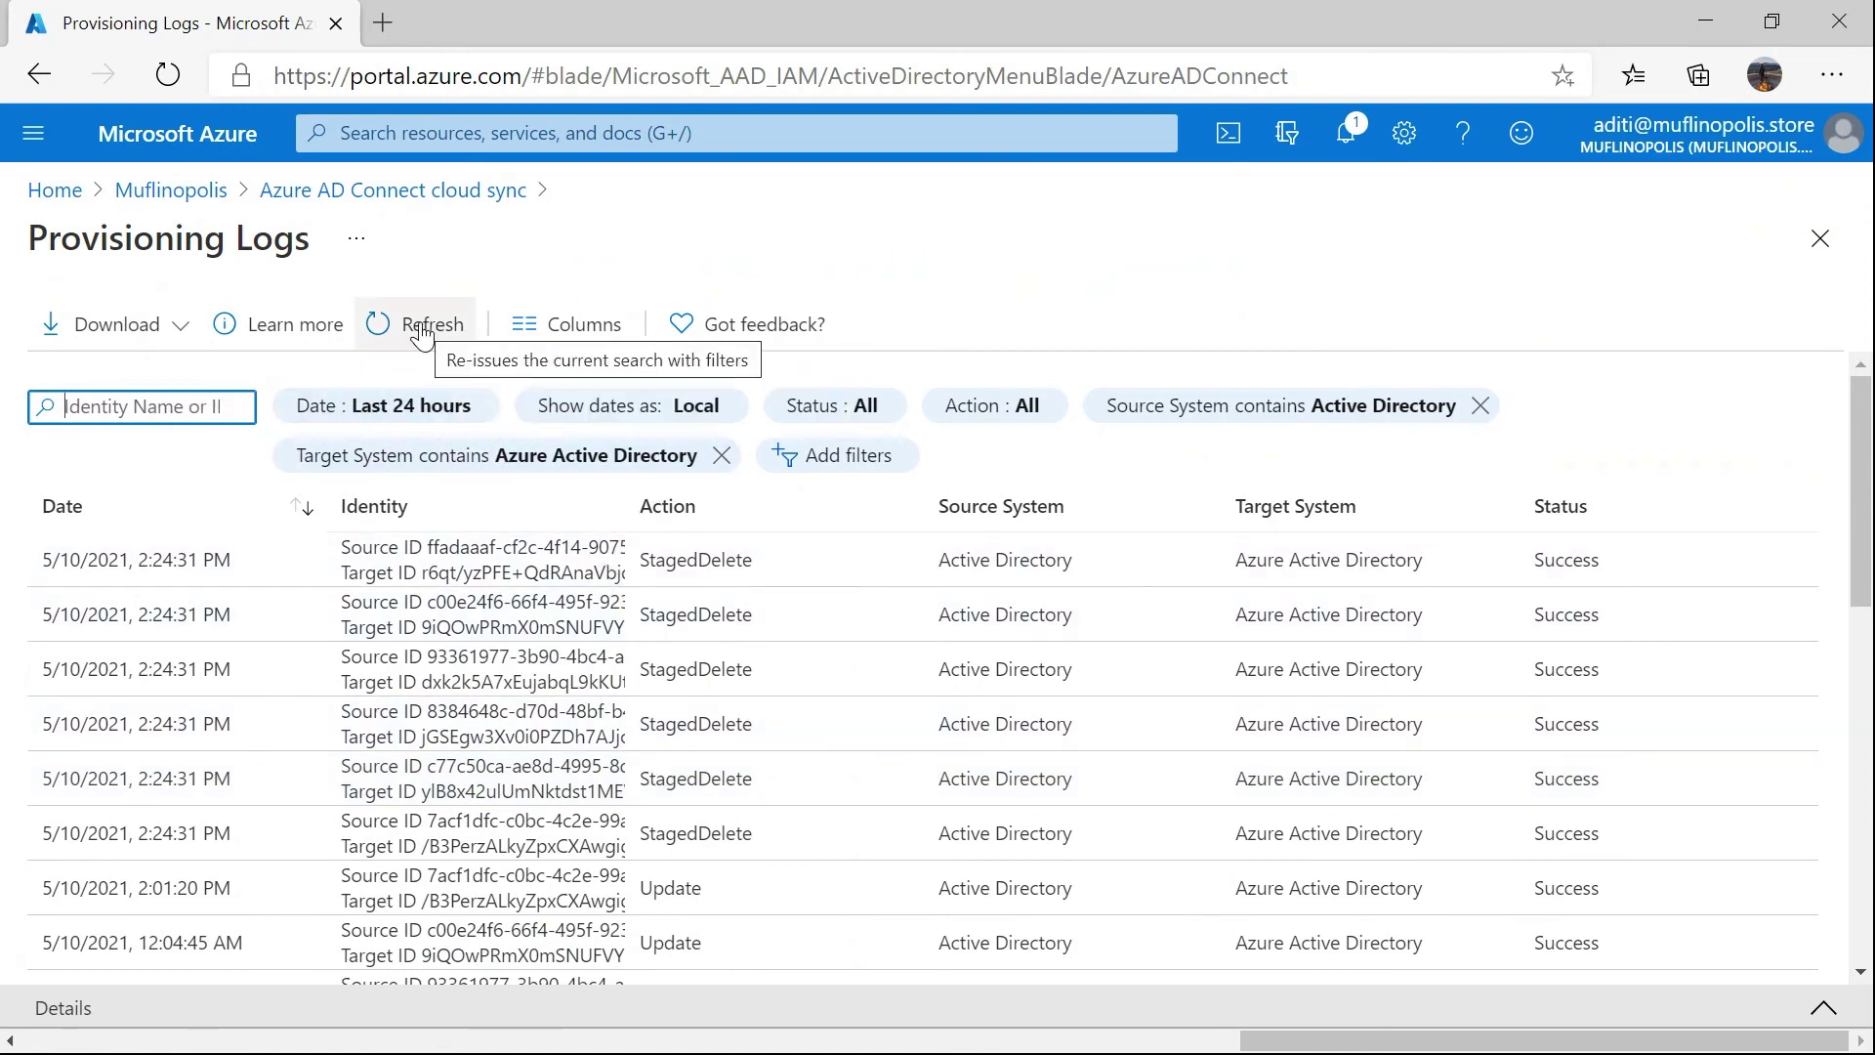
pyautogui.click(422, 335)
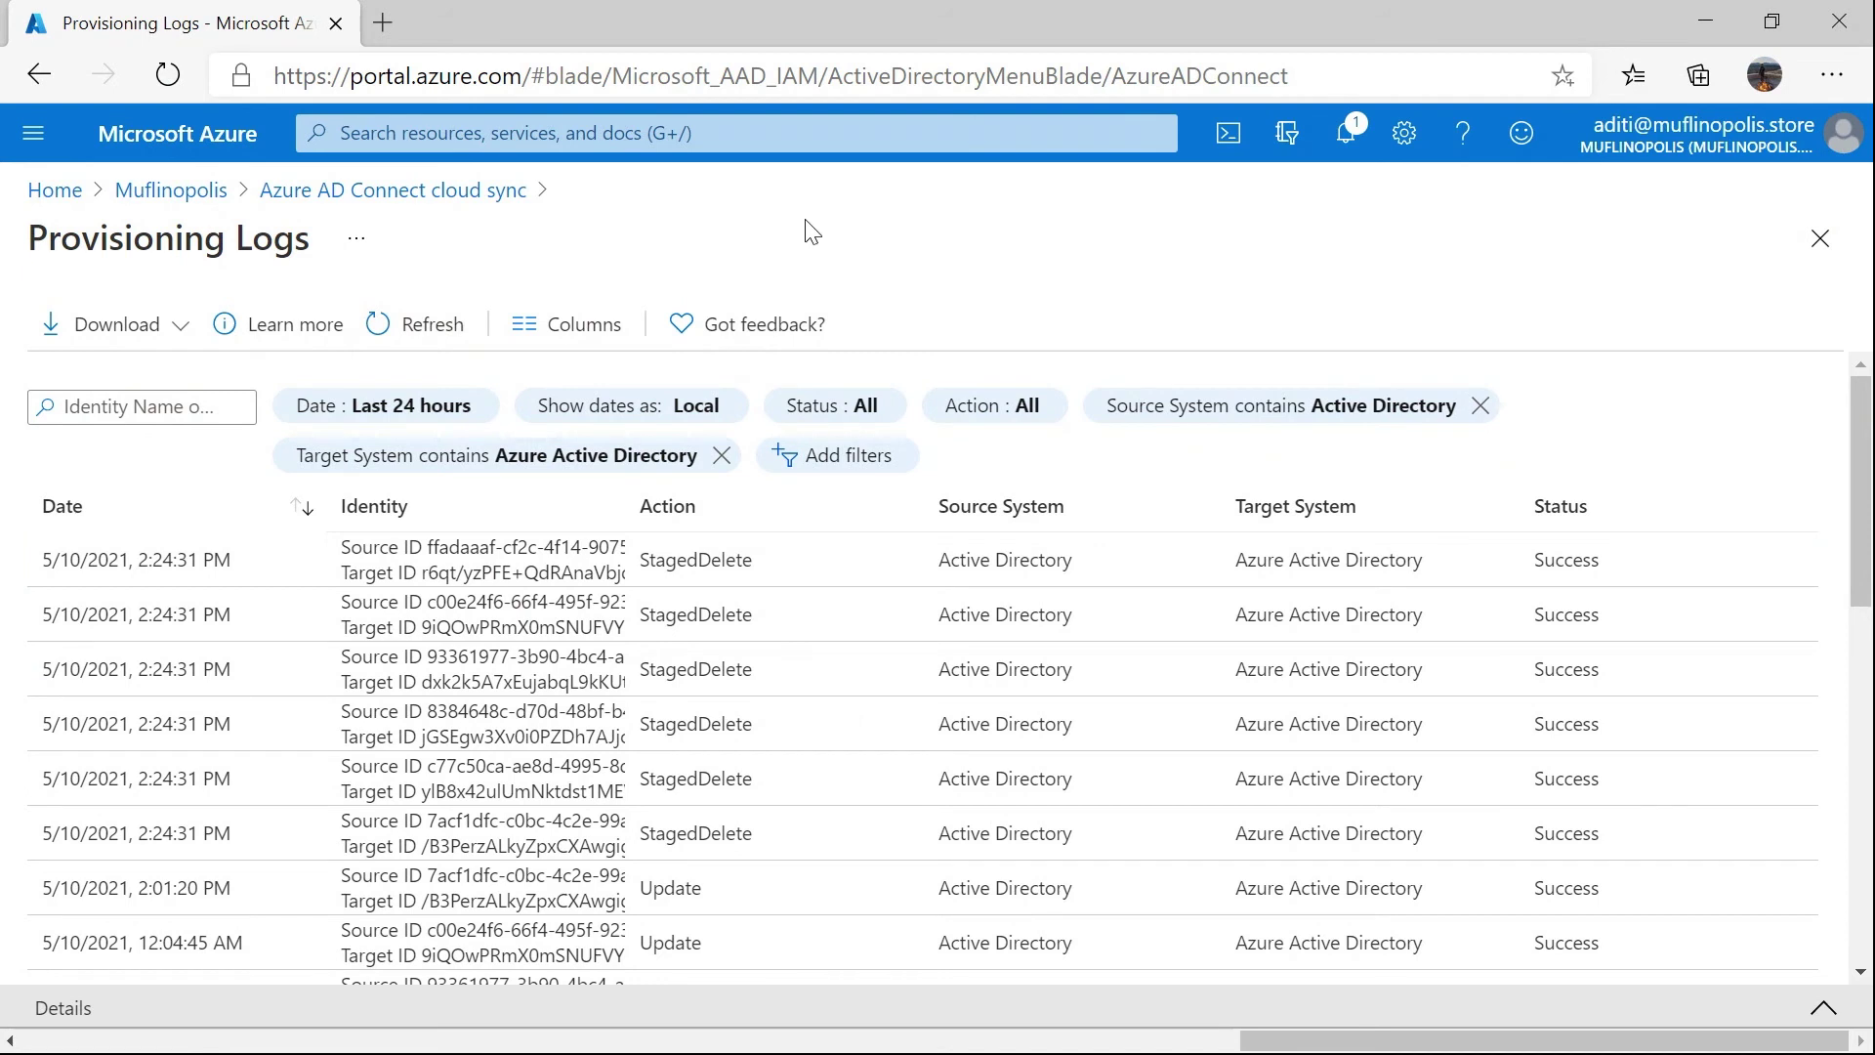
pyautogui.click(447, 194)
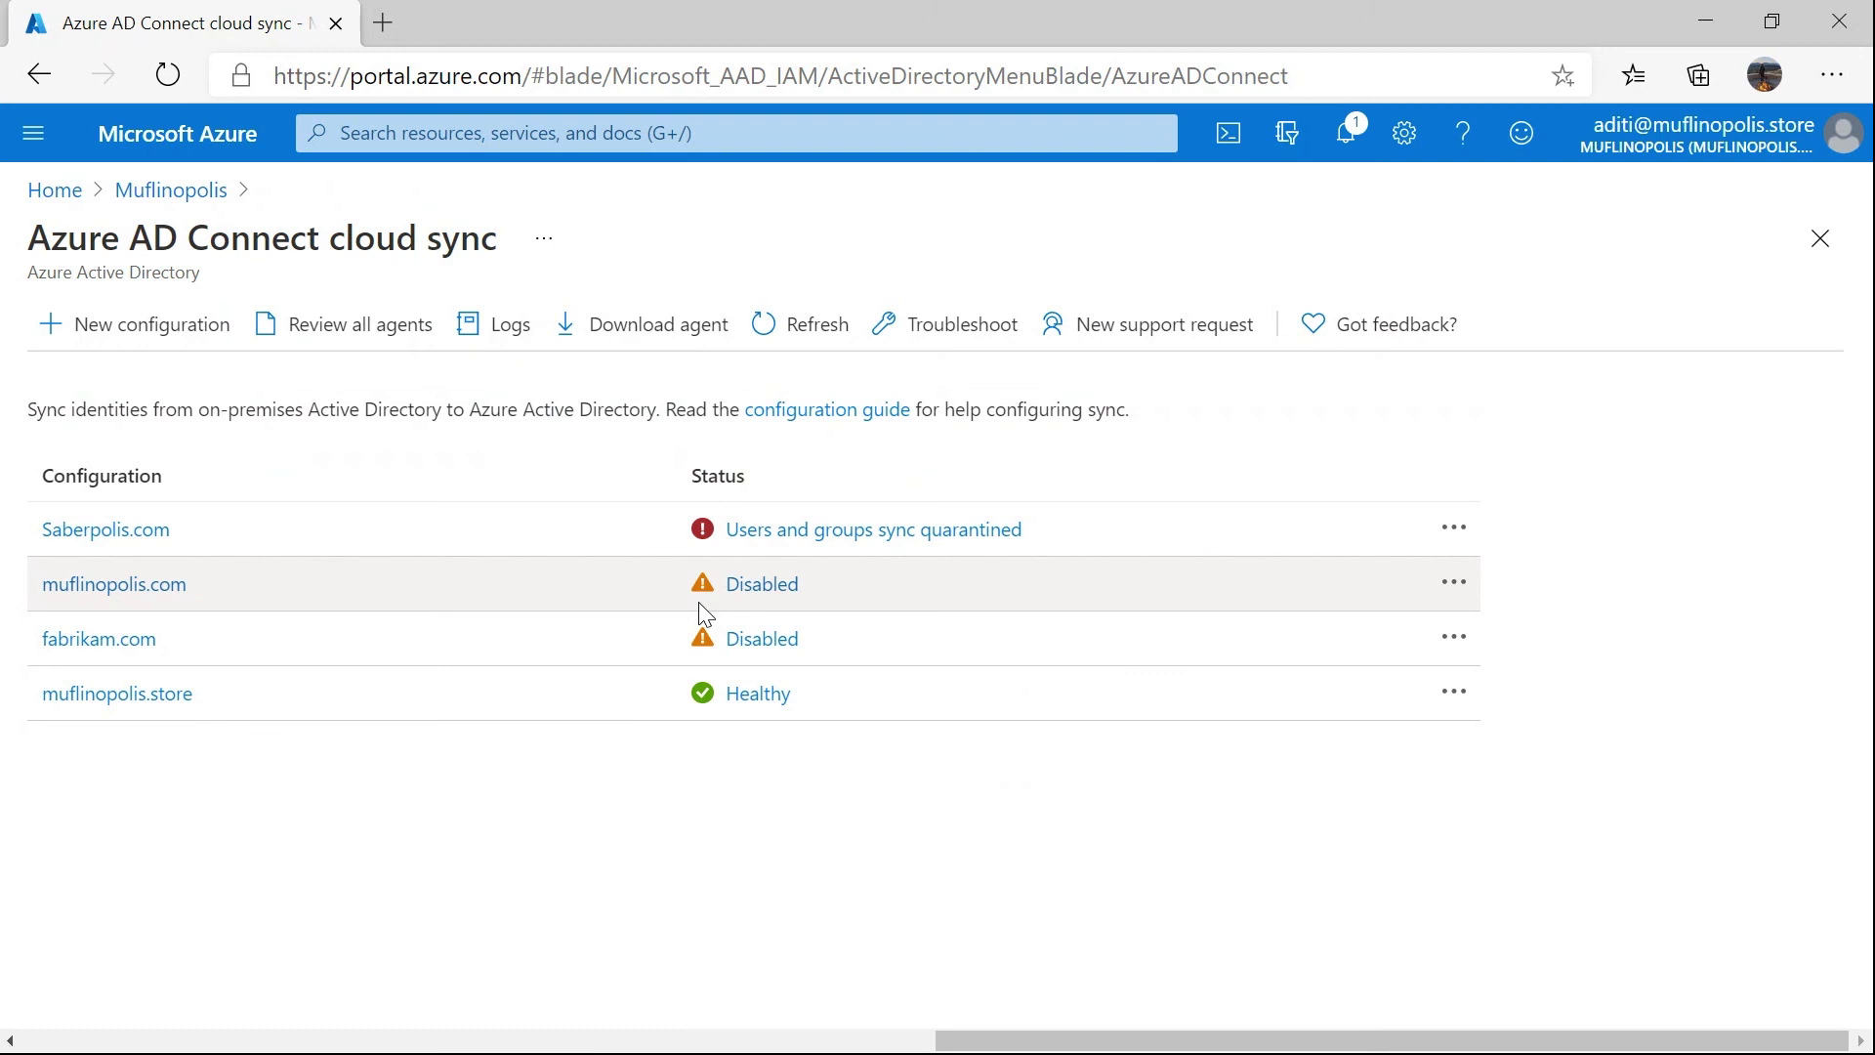
# Reopen the Provisioning Logs and scroll through the Delete entries logged at 2:29:22 PM.
pyautogui.click(499, 327)
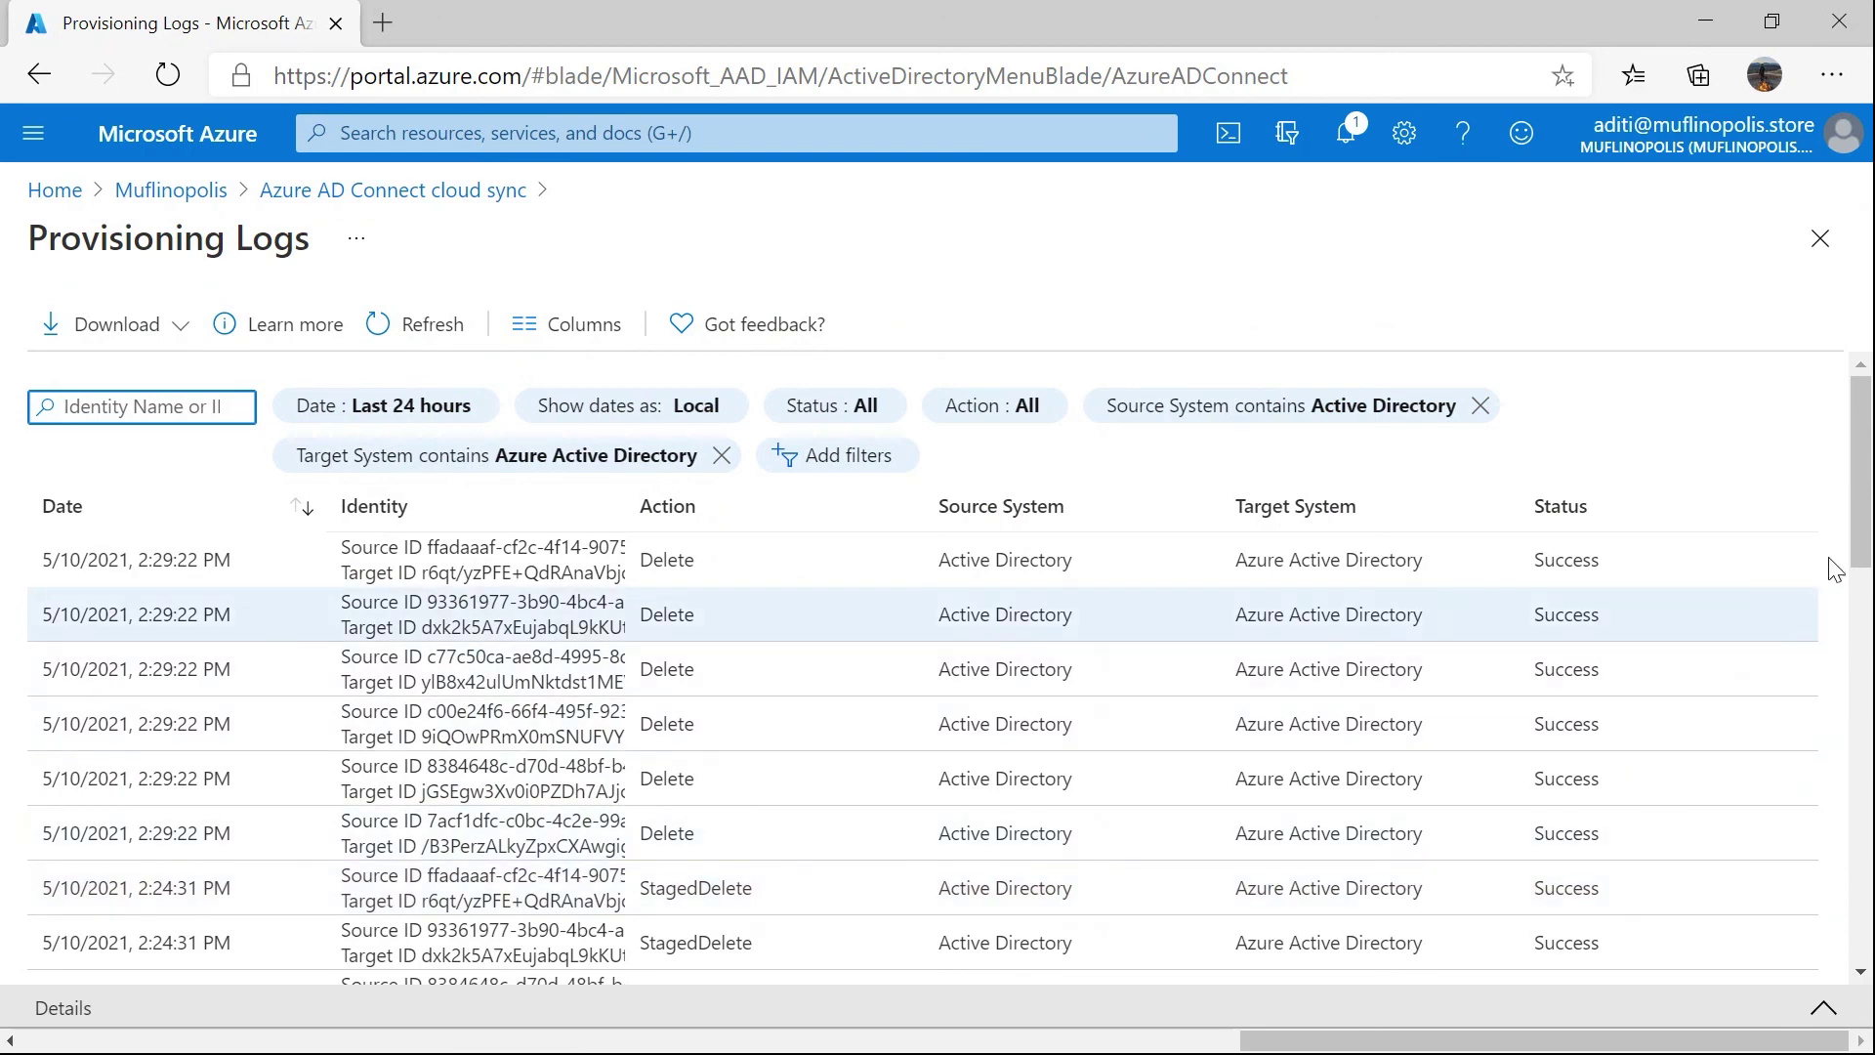
pyautogui.scroll(-2, 1829, 552)
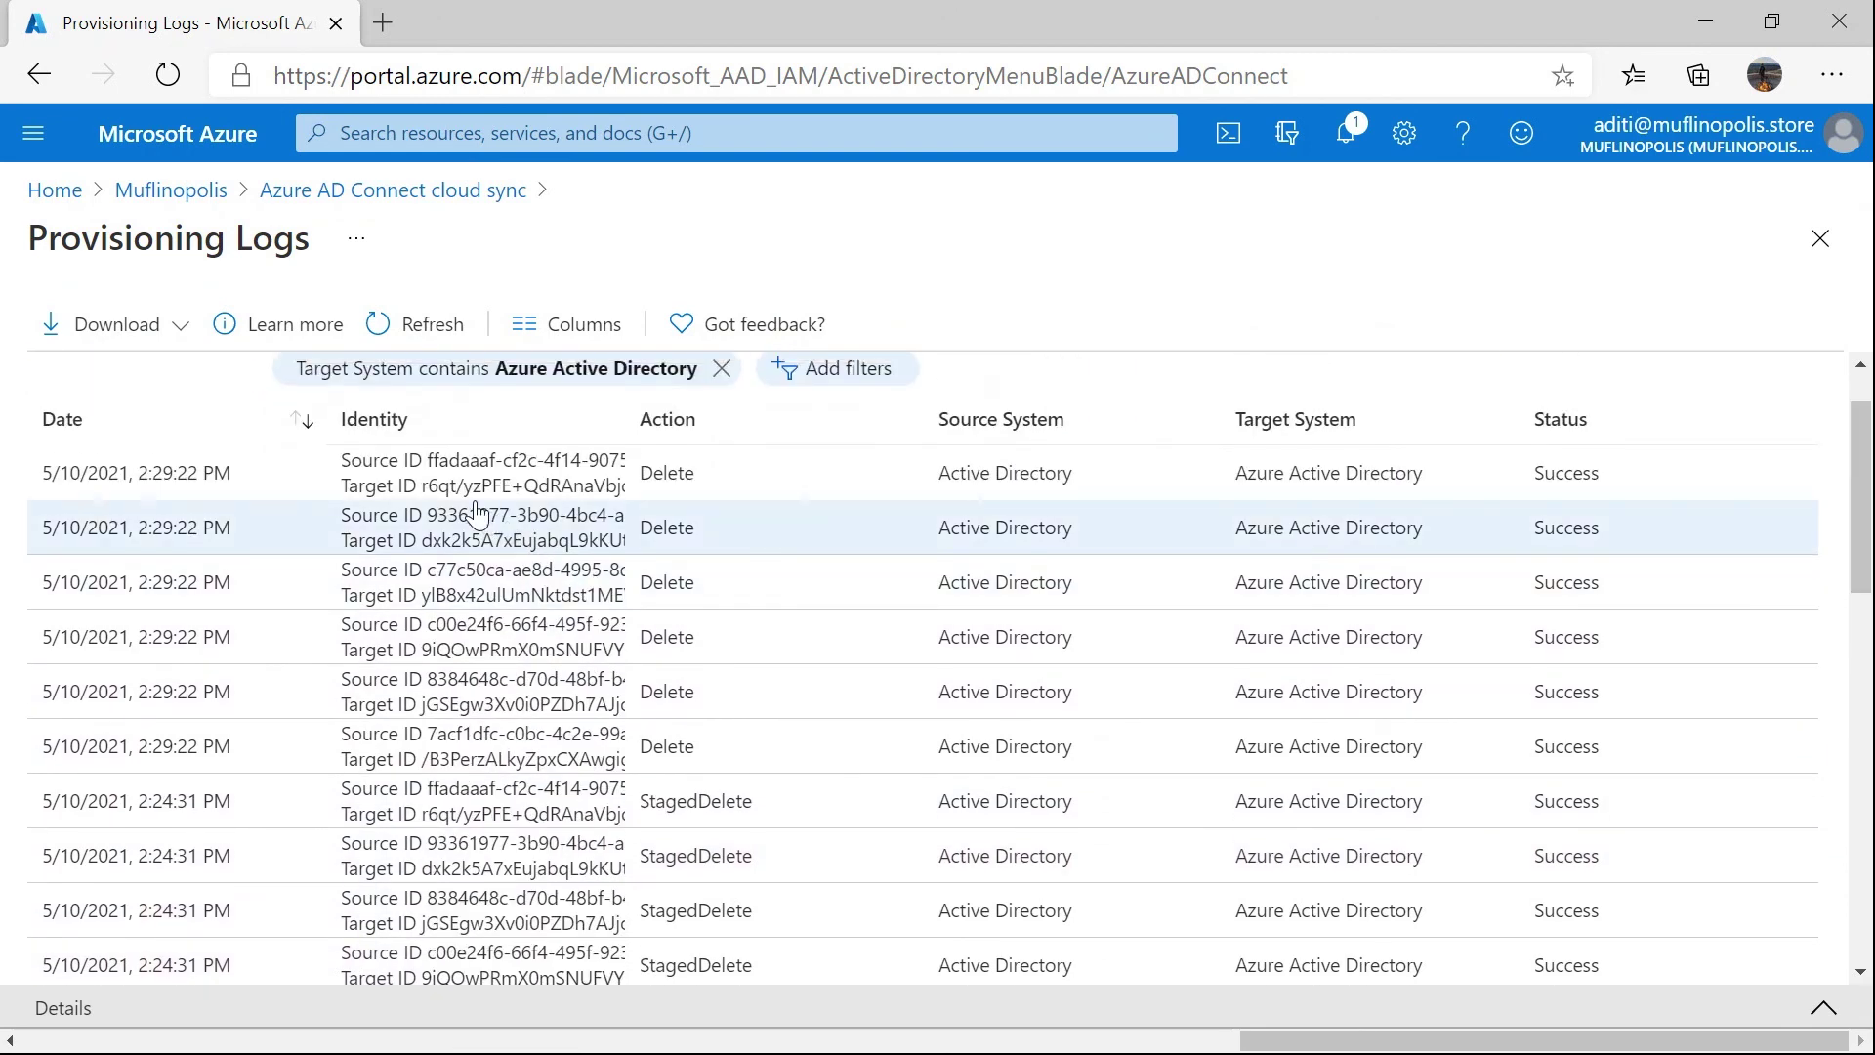